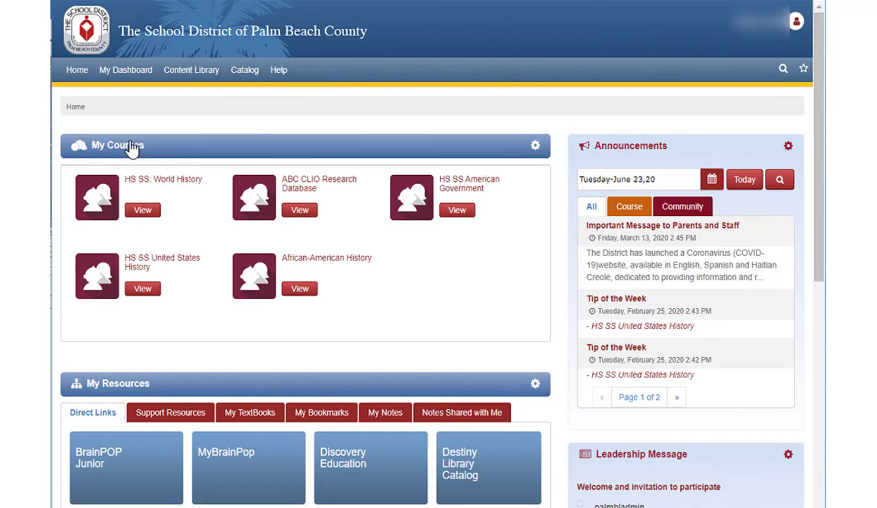
Step: Open the full Course Catalog from the My Courses gear's Manage All option and browse it
{"action": "left_click", "coordinate": [536, 149]}
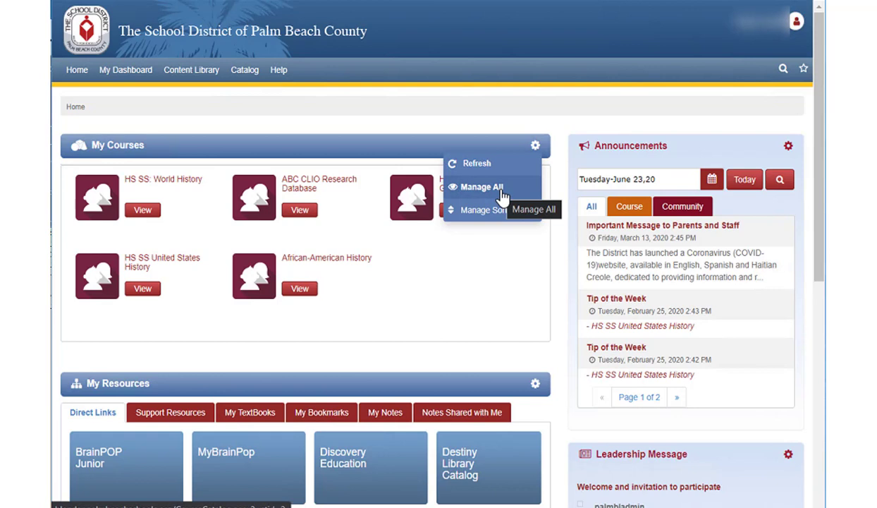
{"action": "mouse_move", "coordinate": [237, 78]}
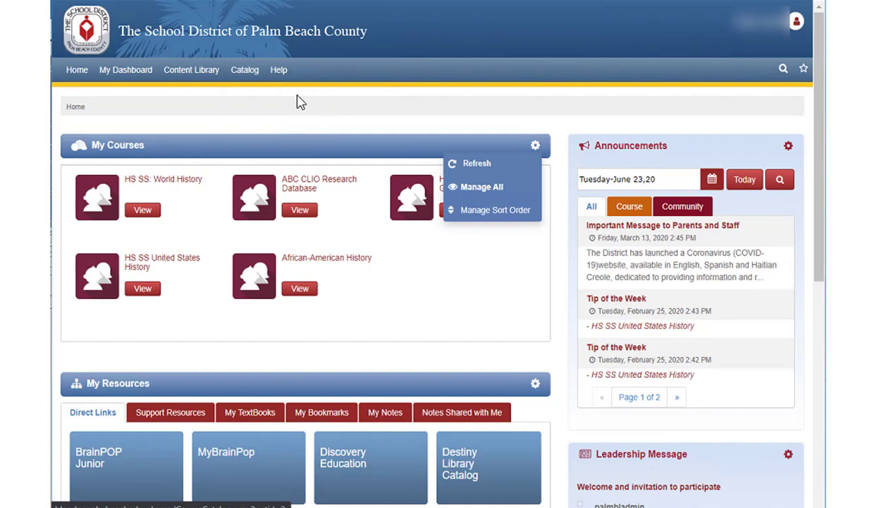
{"action": "left_click", "coordinate": [487, 188]}
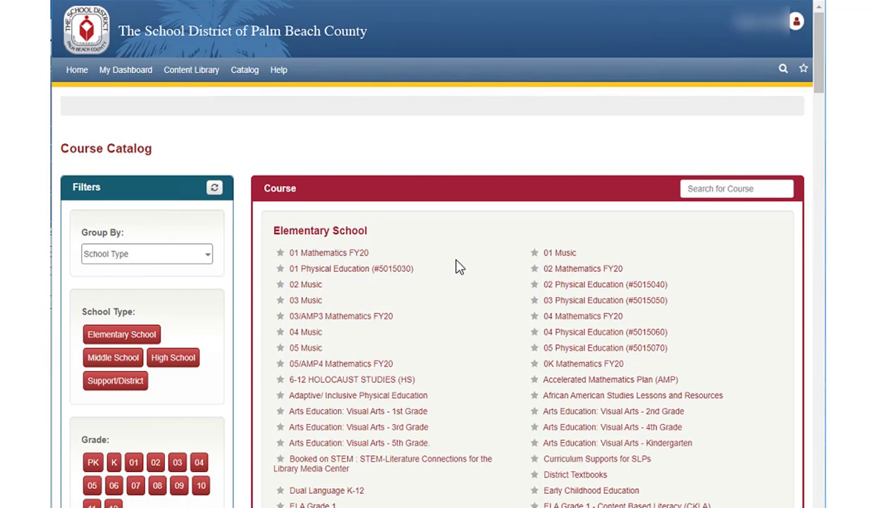
{"action": "scroll", "coordinate": [457, 266], "scroll_direction": "down", "scroll_amount": 1}
{"action": "scroll", "coordinate": [456, 265], "scroll_direction": "down", "scroll_amount": 1}
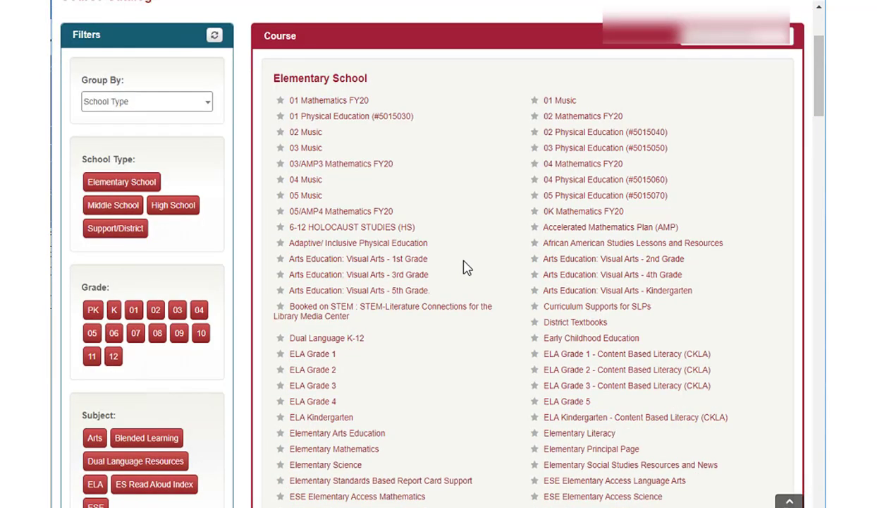
{"action": "scroll", "coordinate": [466, 237], "scroll_direction": "down", "scroll_amount": 1}
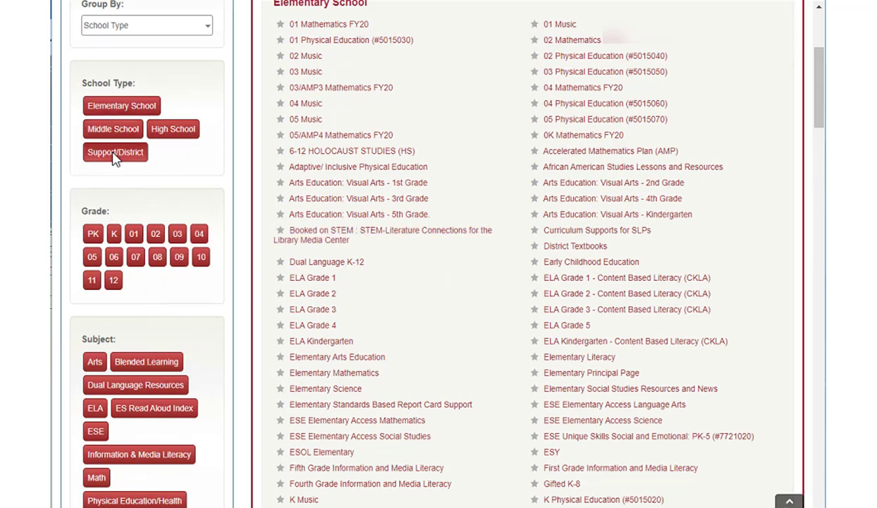
{"action": "scroll", "coordinate": [198, 142], "scroll_direction": "up", "scroll_amount": 1}
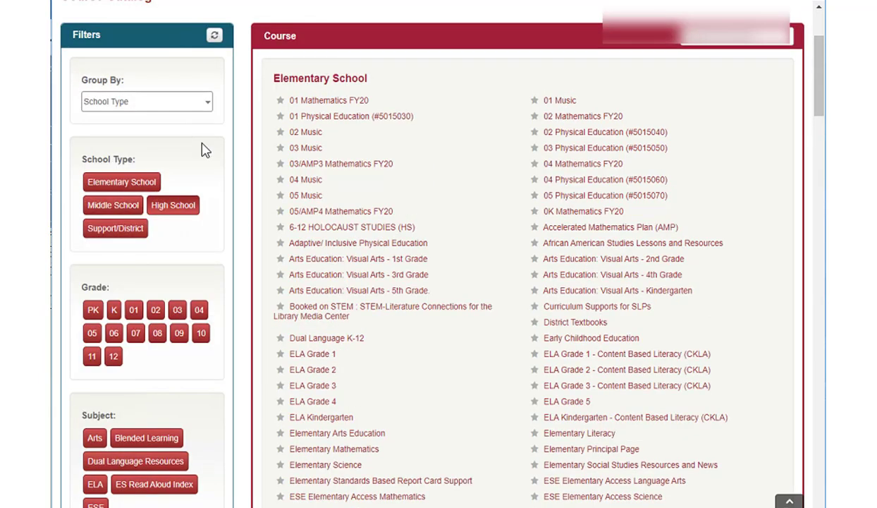
Step: Apply and clear the Elementary, Middle and Support/District School Type filters in turn
{"action": "left_click", "coordinate": [126, 182]}
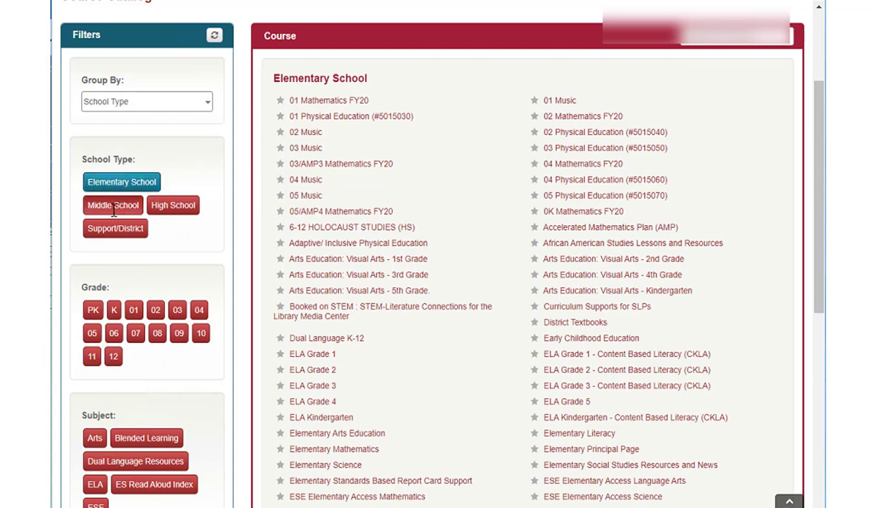
{"action": "left_click", "coordinate": [117, 182]}
{"action": "left_click", "coordinate": [115, 204]}
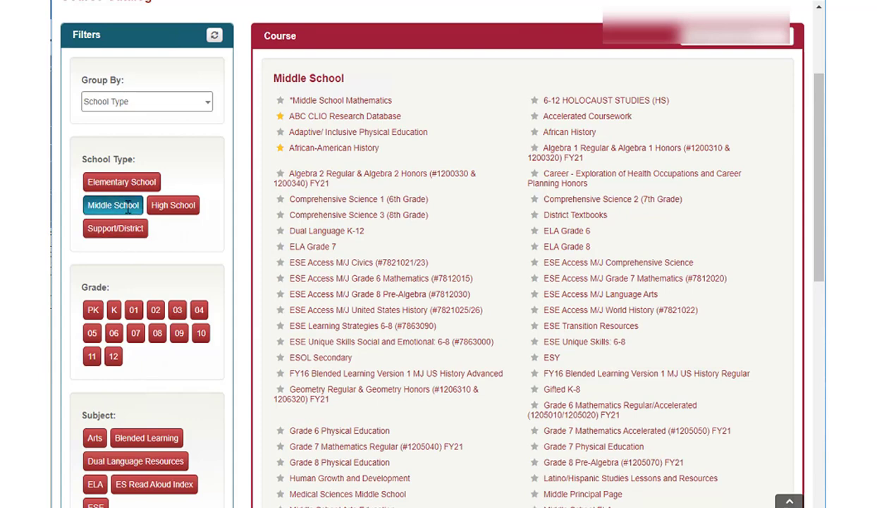
{"action": "left_click", "coordinate": [122, 203]}
{"action": "left_click", "coordinate": [121, 232]}
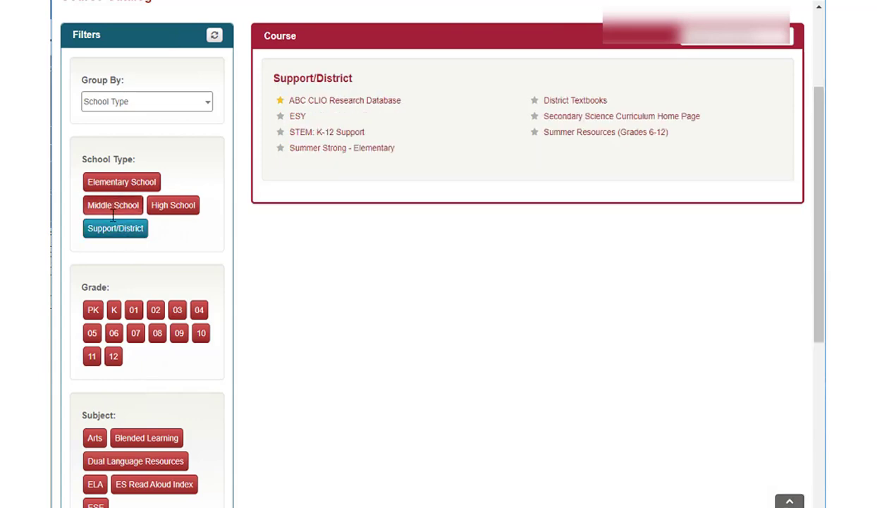
{"action": "left_click", "coordinate": [109, 225]}
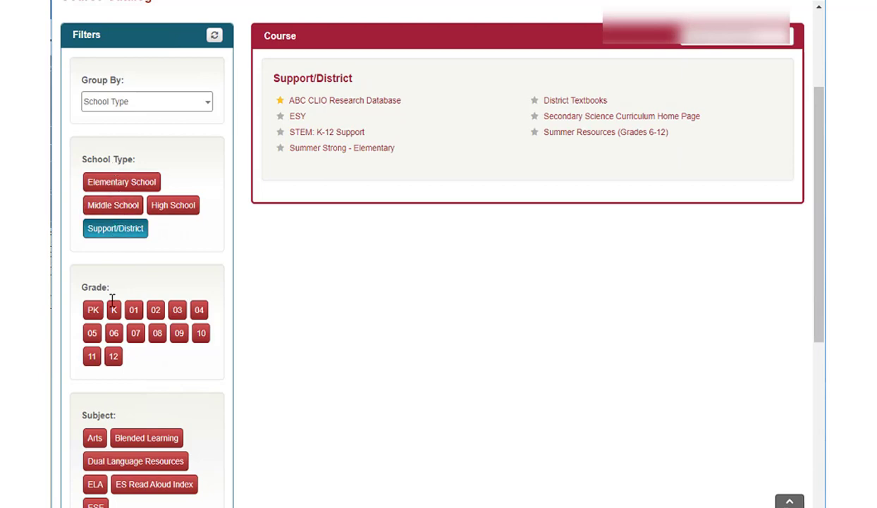
{"action": "scroll", "coordinate": [137, 384], "scroll_direction": "down", "scroll_amount": 1}
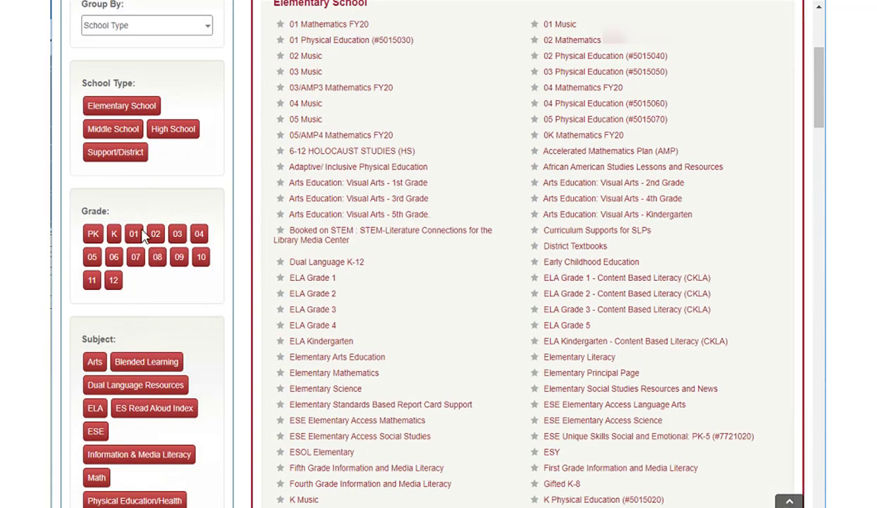
{"action": "scroll", "coordinate": [152, 364], "scroll_direction": "down", "scroll_amount": 1}
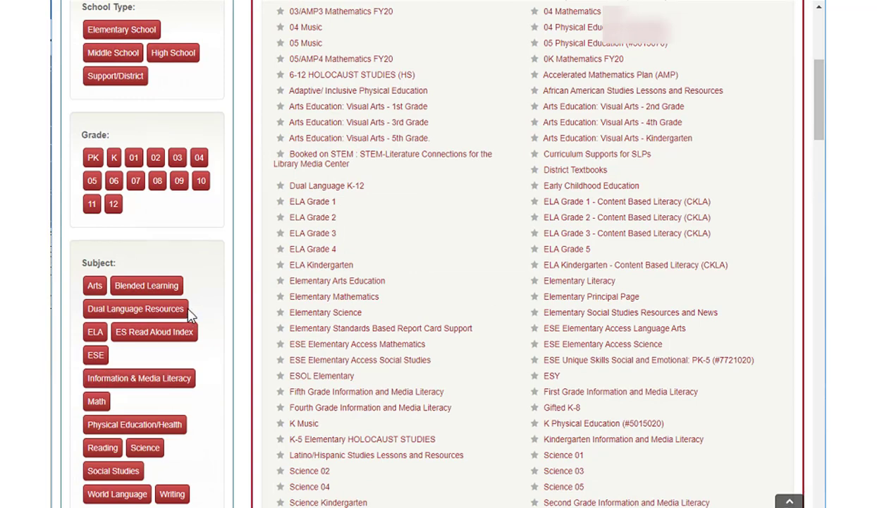
{"action": "scroll", "coordinate": [189, 314], "scroll_direction": "up", "scroll_amount": 3}
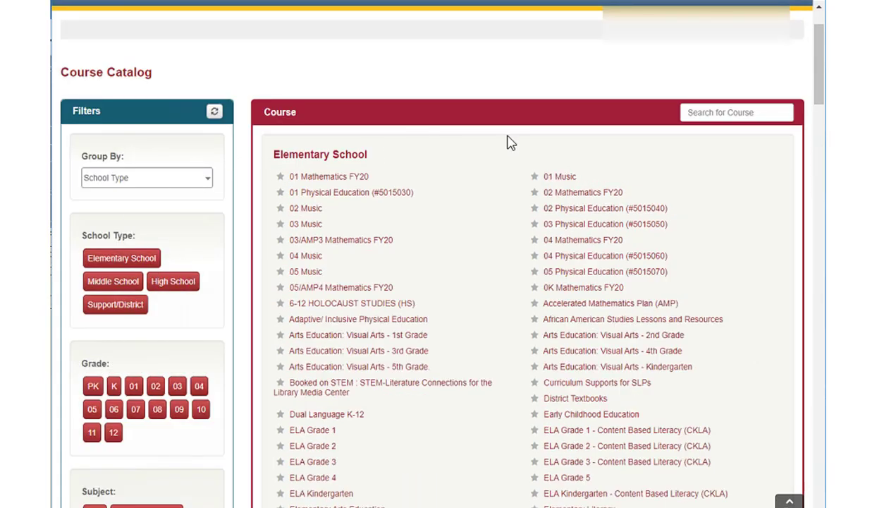
Step: Search the catalog for 'text', star District Textbooks as a favorite, and return Home
{"action": "left_click", "coordinate": [731, 111]}
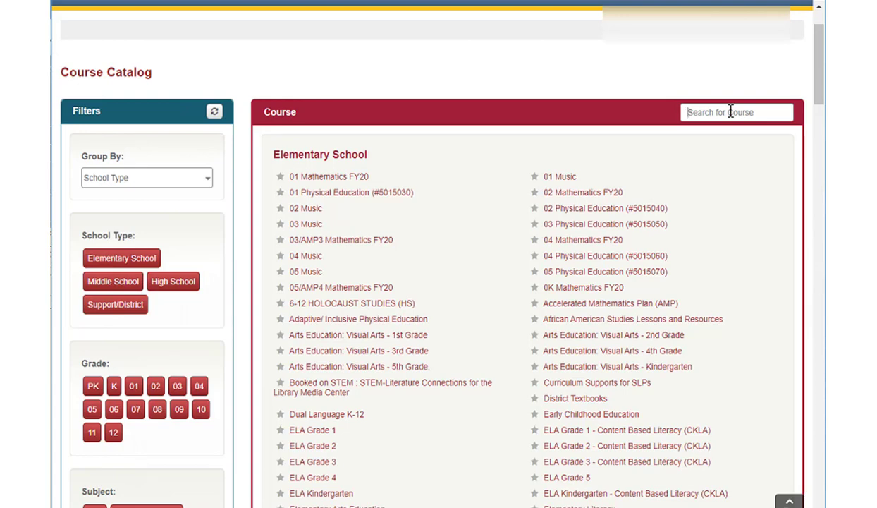
{"action": "type", "text": "text"}
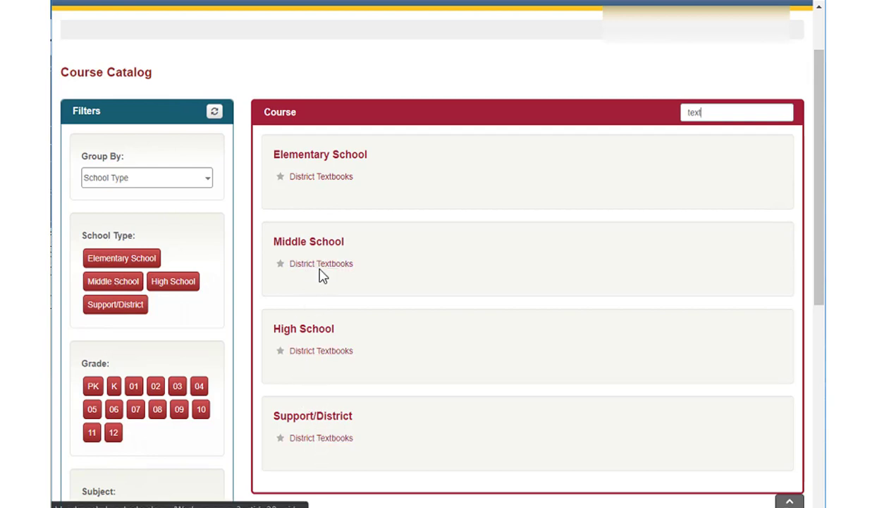
{"action": "left_click", "coordinate": [282, 182]}
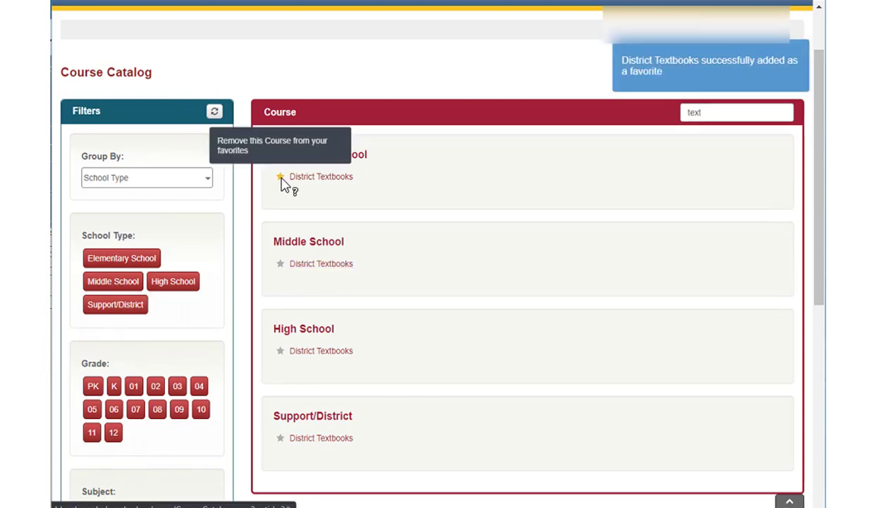
{"action": "scroll", "coordinate": [266, 210], "scroll_direction": "up", "scroll_amount": 1}
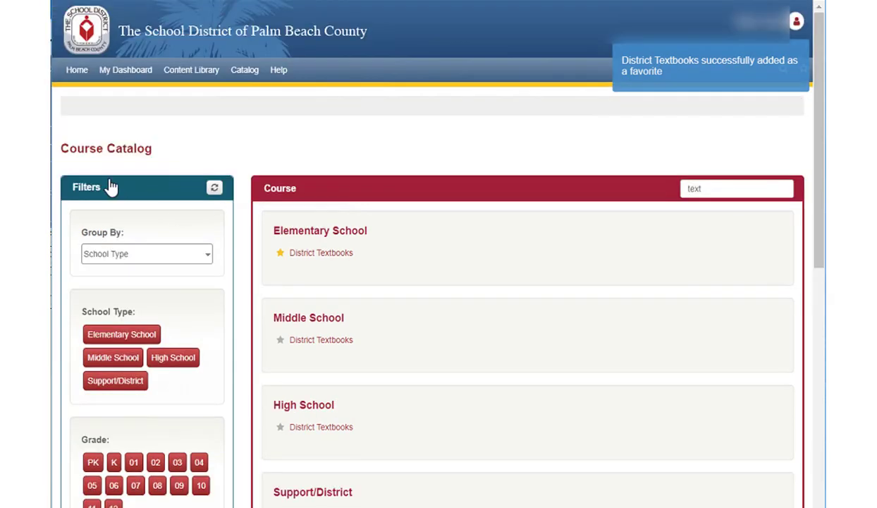
{"action": "left_click", "coordinate": [86, 76]}
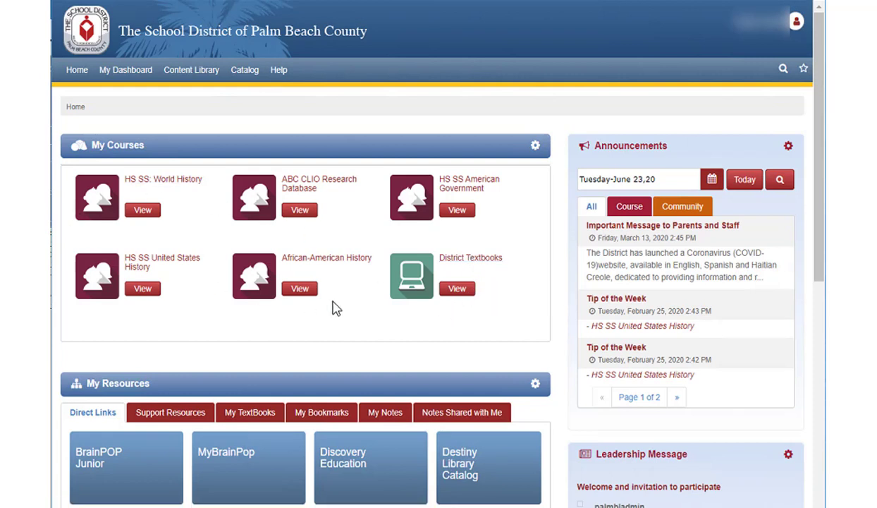
Step: In Sort My Classes, drag ABC CLIO and District Textbooks to the top, then reset and save
{"action": "left_click", "coordinate": [534, 150]}
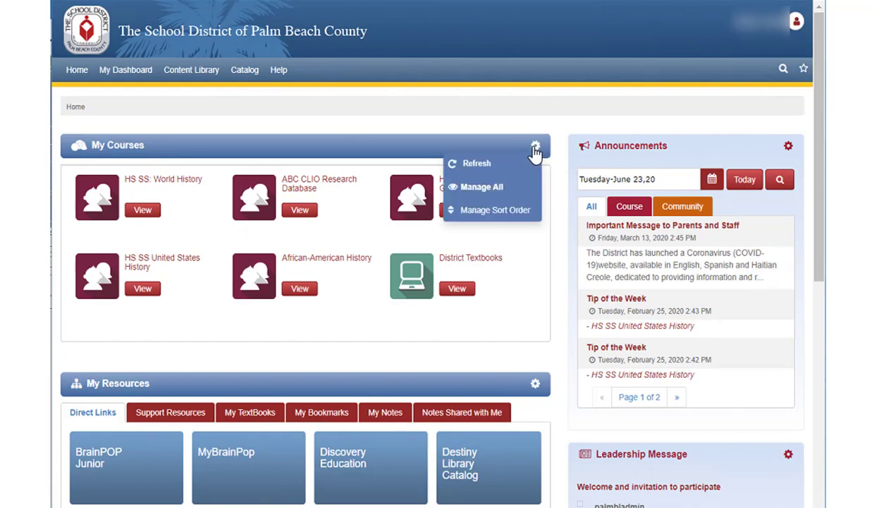
{"action": "left_click", "coordinate": [496, 212]}
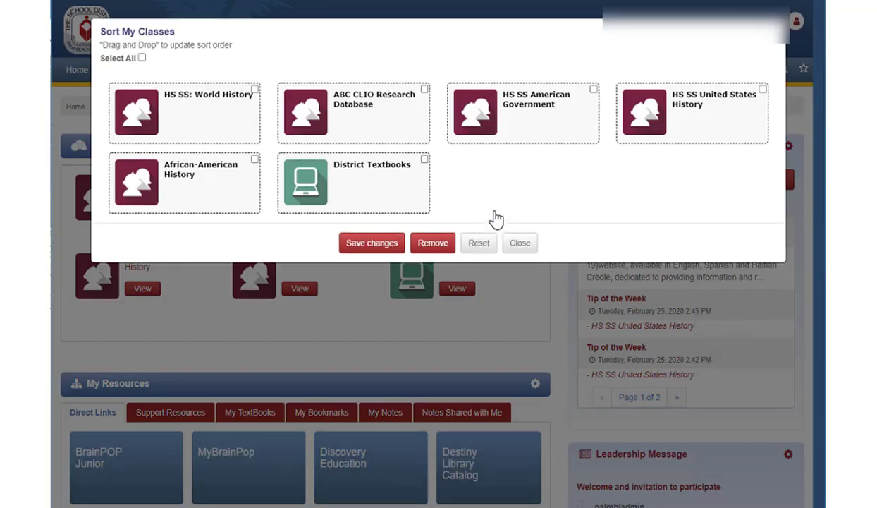
{"action": "left_click_drag", "start_coordinate": [357, 108], "coordinate": [190, 125]}
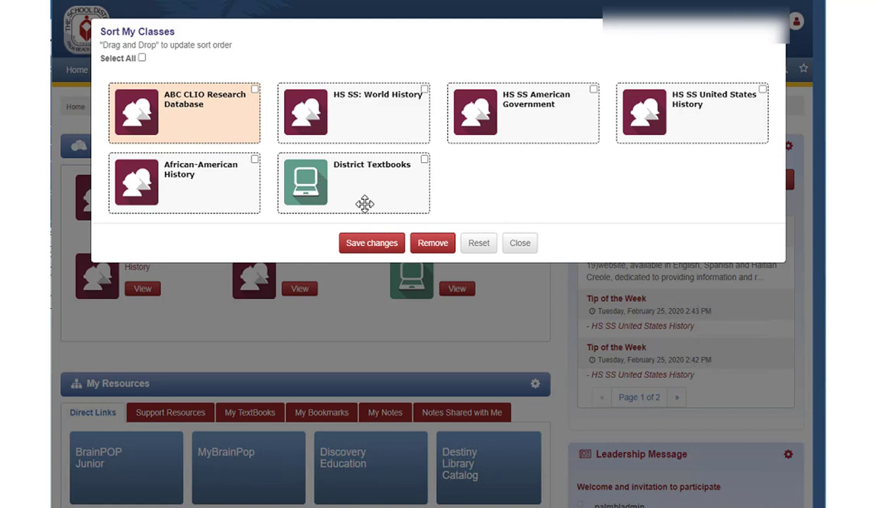
{"action": "left_click_drag", "start_coordinate": [361, 190], "coordinate": [196, 113]}
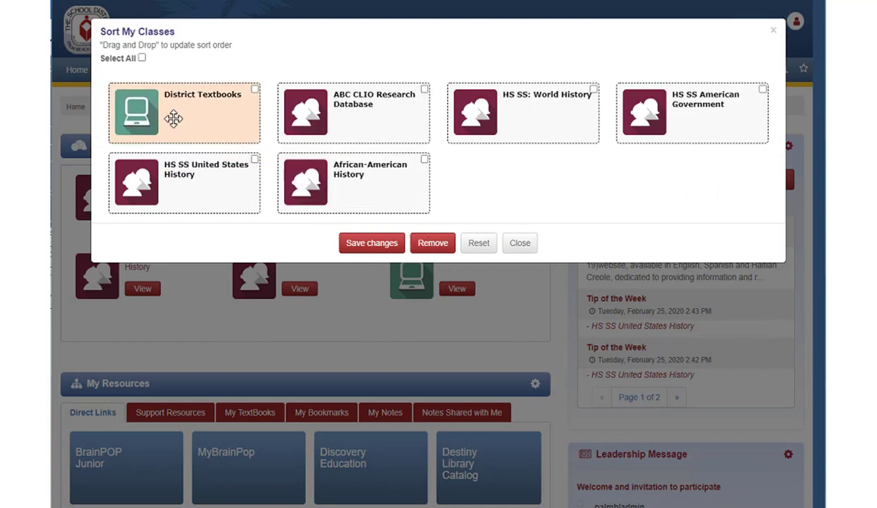
{"action": "left_click", "coordinate": [482, 246]}
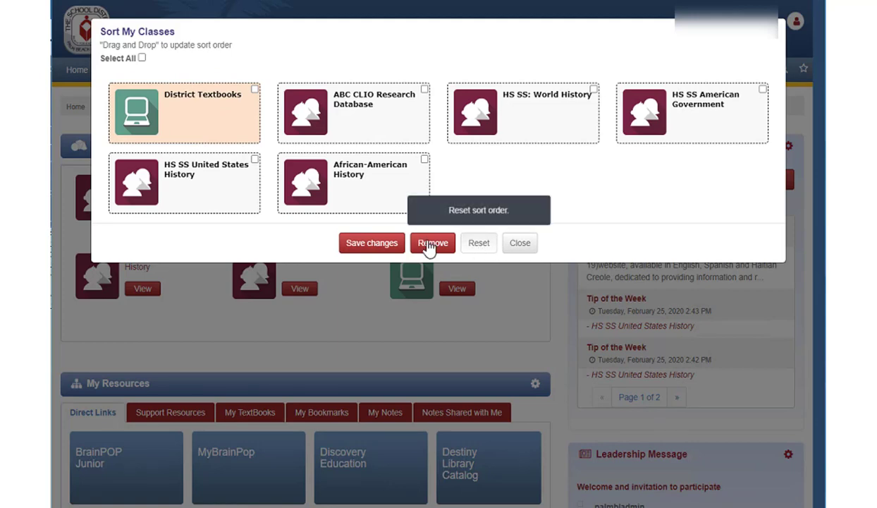
{"action": "left_click", "coordinate": [374, 244]}
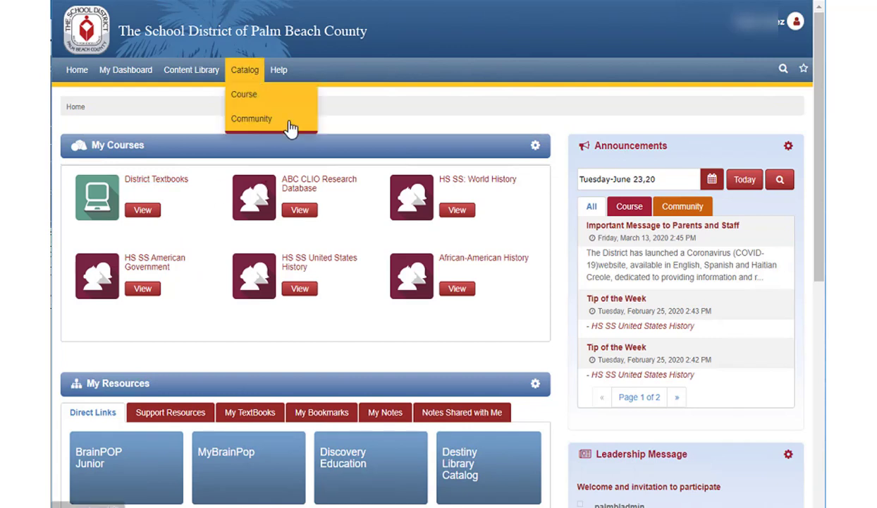
Step: Search the Course Catalog for 'tex', unstar District Textbooks, and return Home
{"action": "left_click", "coordinate": [535, 146]}
{"action": "left_click", "coordinate": [480, 188]}
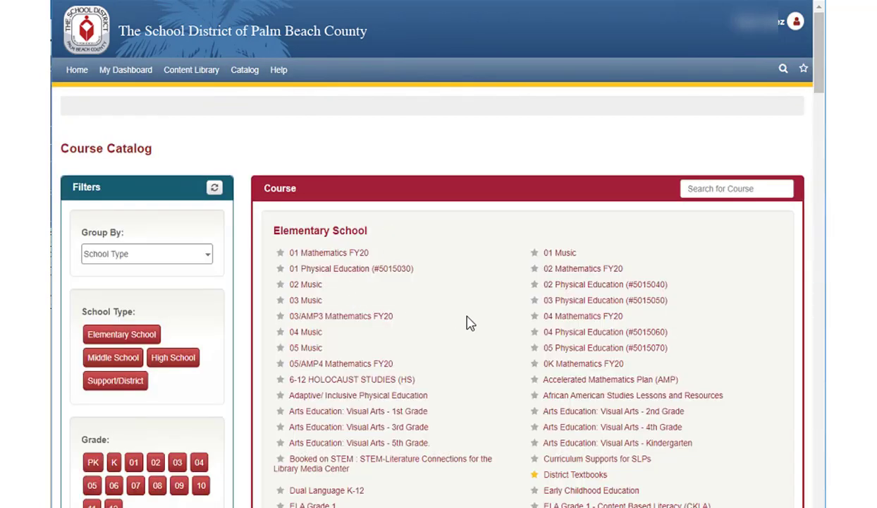
{"action": "left_click", "coordinate": [767, 185]}
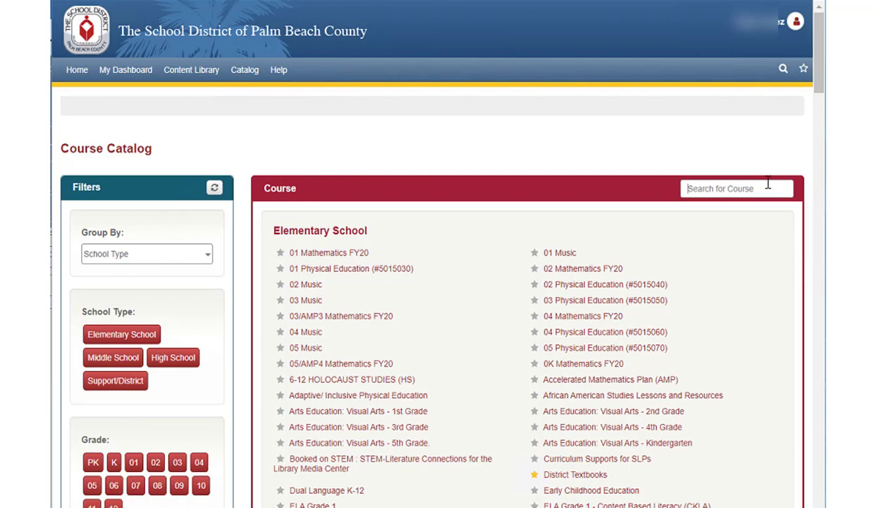
{"action": "type", "text": "text"}
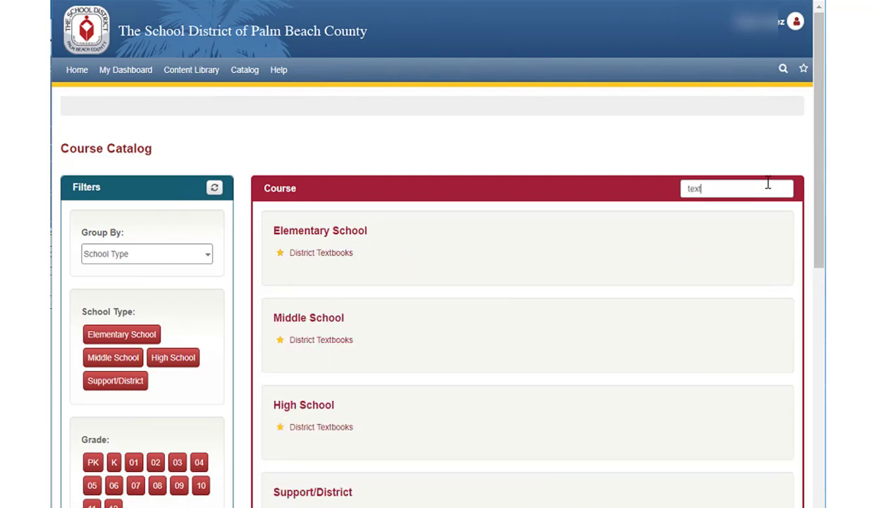
{"action": "left_click", "coordinate": [280, 253]}
{"action": "left_click", "coordinate": [75, 69]}
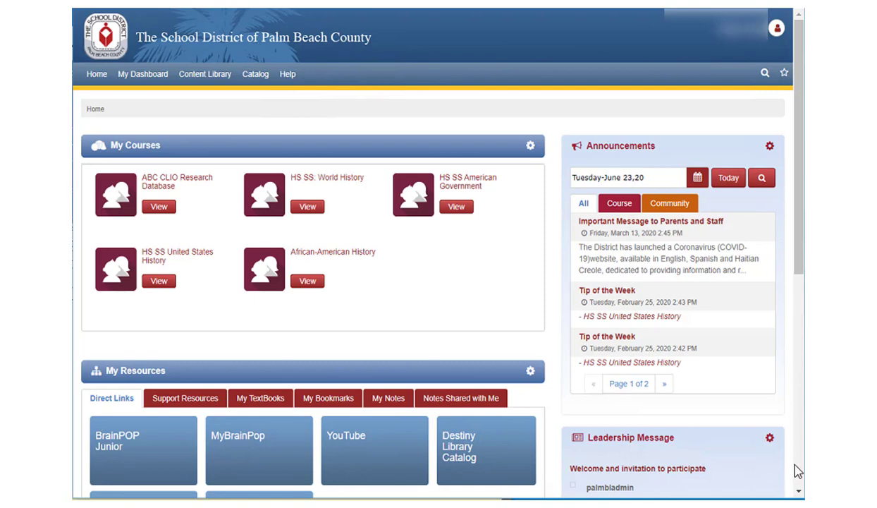
{"action": "scroll", "coordinate": [794, 470], "scroll_direction": "down", "scroll_amount": 3}
{"action": "scroll", "coordinate": [417, 371], "scroll_direction": "down", "scroll_amount": 1}
{"action": "scroll", "coordinate": [382, 366], "scroll_direction": "up", "scroll_amount": 1}
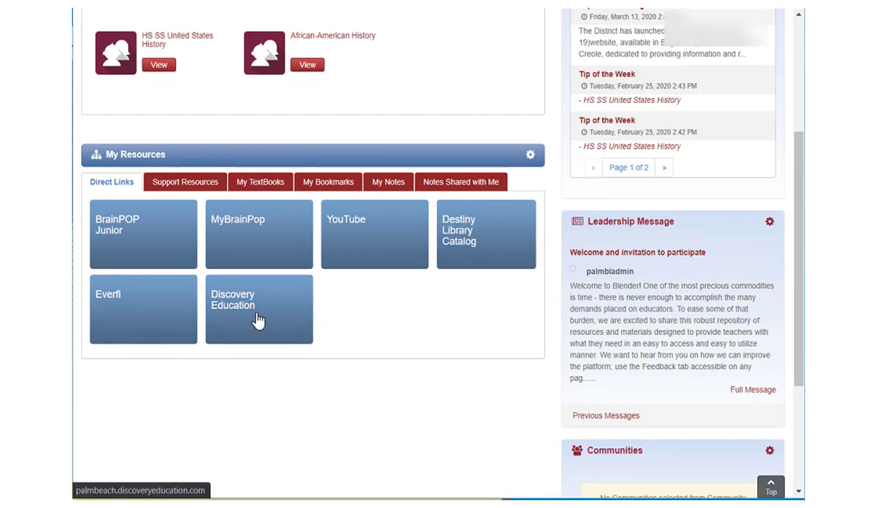
{"action": "left_click", "coordinate": [184, 187]}
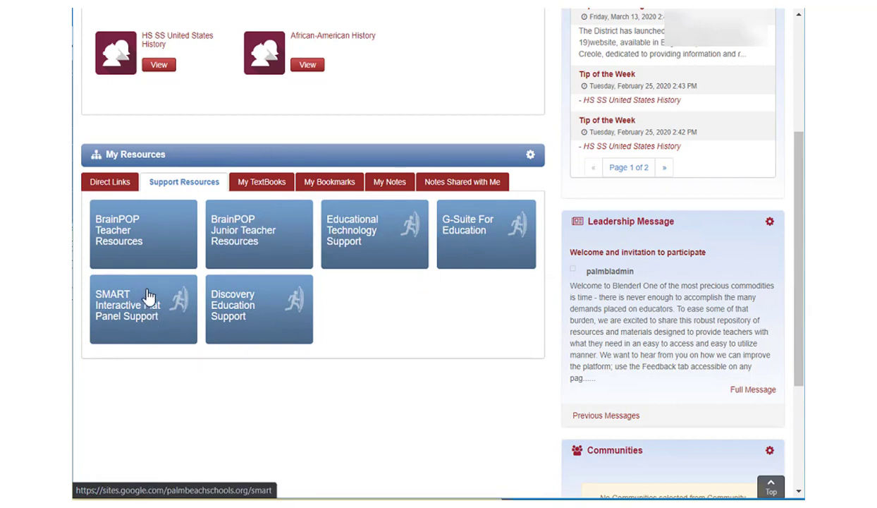
{"action": "left_click", "coordinate": [110, 185]}
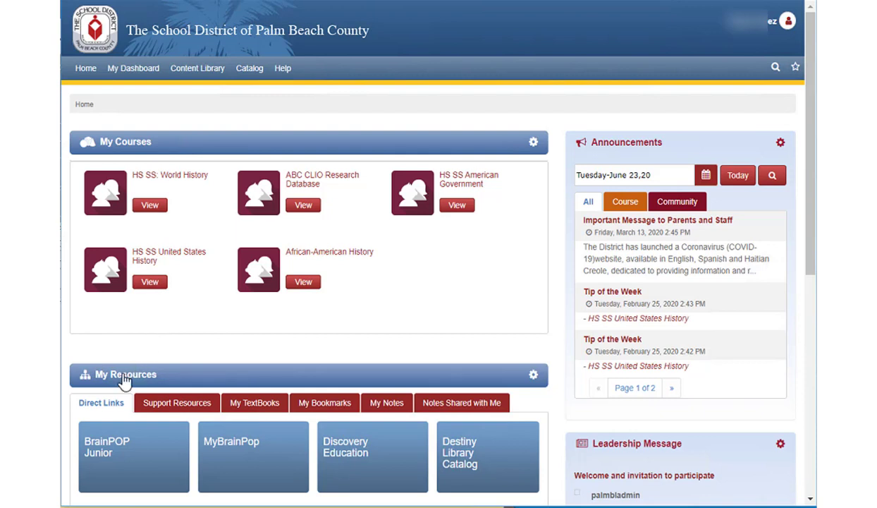
Step: Show the My TextBooks tab under My Resources and scroll through the listed textbooks
{"action": "left_click", "coordinate": [257, 407]}
{"action": "scroll", "coordinate": [280, 445], "scroll_direction": "down", "scroll_amount": 2}
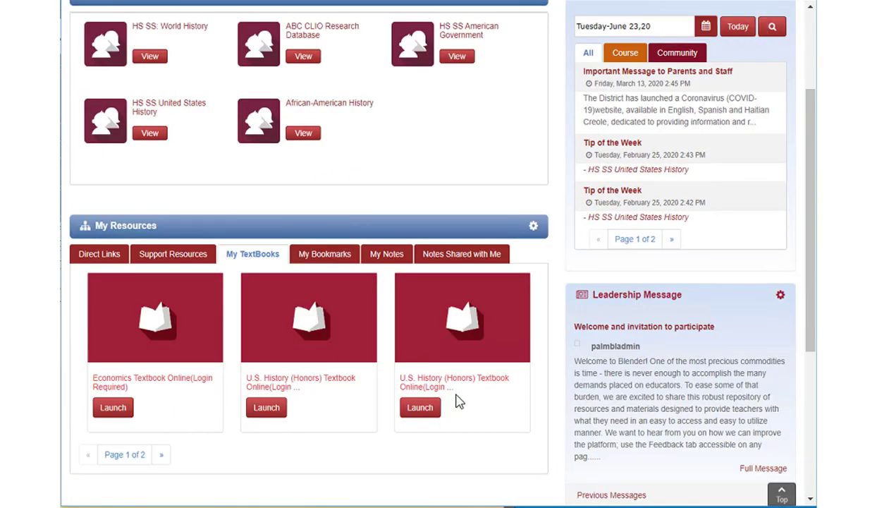
{"action": "scroll", "coordinate": [279, 356], "scroll_direction": "up", "scroll_amount": 2}
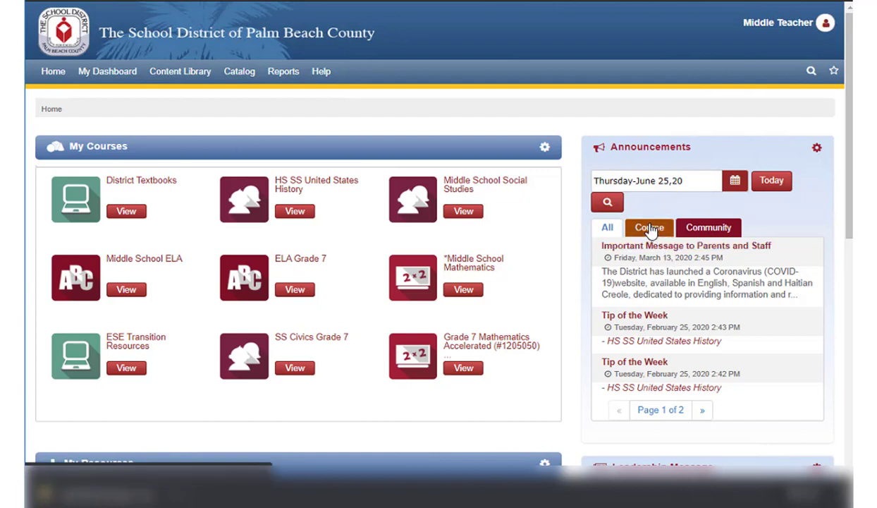
{"action": "left_click", "coordinate": [650, 230]}
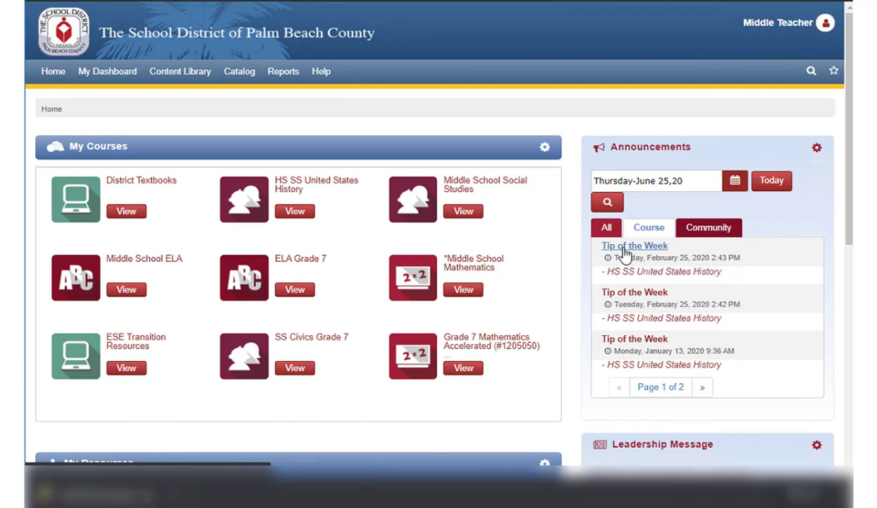
{"action": "left_click", "coordinate": [625, 252]}
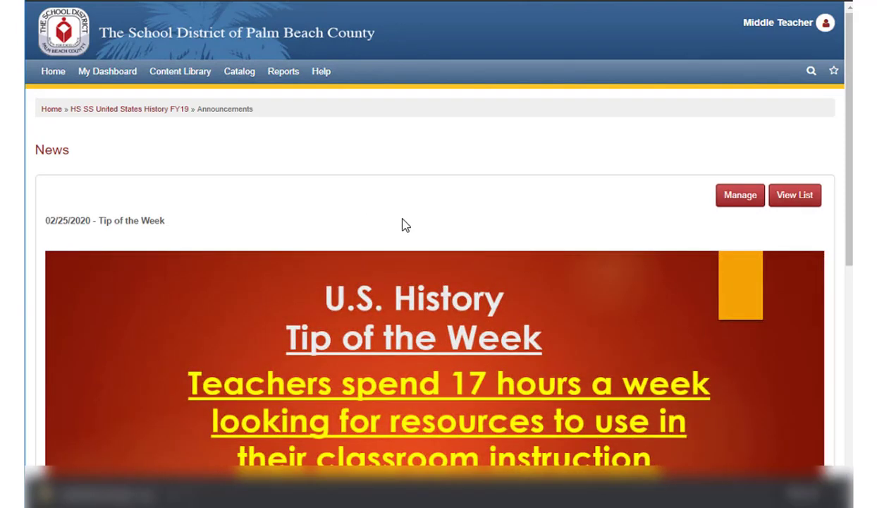
{"action": "scroll", "coordinate": [406, 224], "scroll_direction": "down", "scroll_amount": 1}
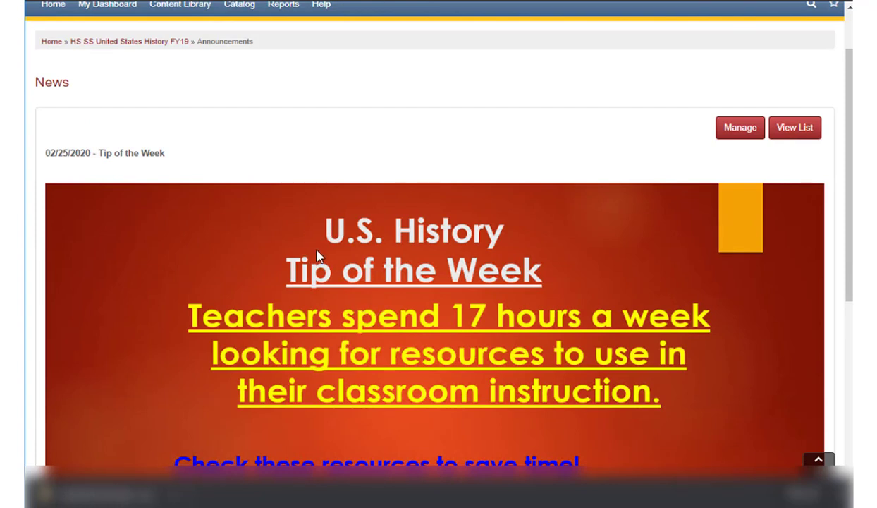
{"action": "scroll", "coordinate": [190, 173], "scroll_direction": "up", "scroll_amount": 1}
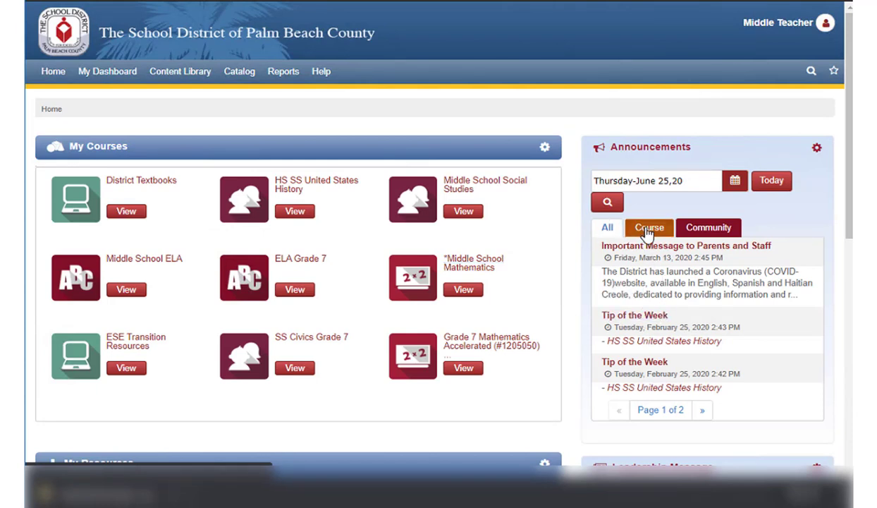
{"action": "left_click", "coordinate": [650, 228]}
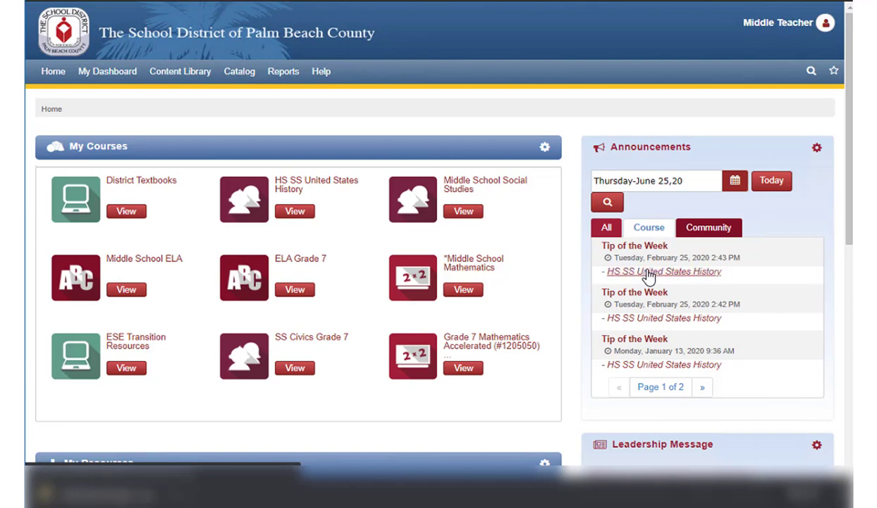
{"action": "left_click", "coordinate": [649, 274]}
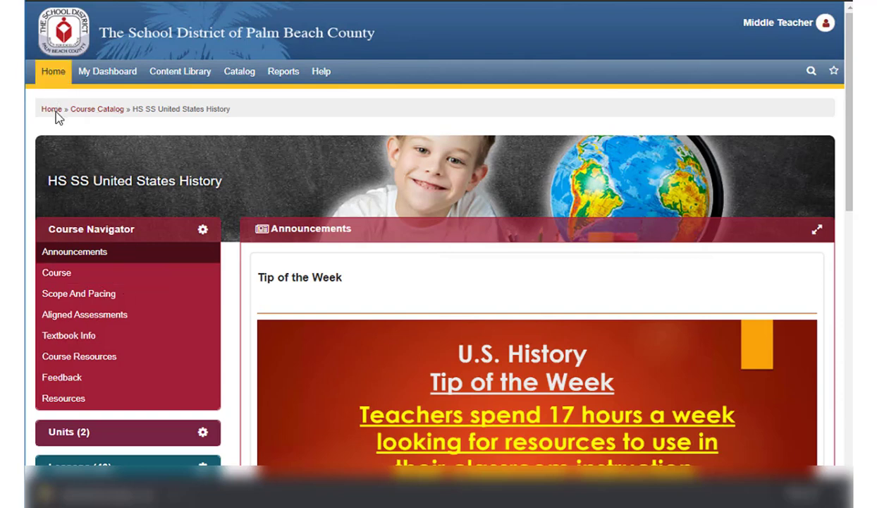
{"action": "left_click", "coordinate": [44, 74]}
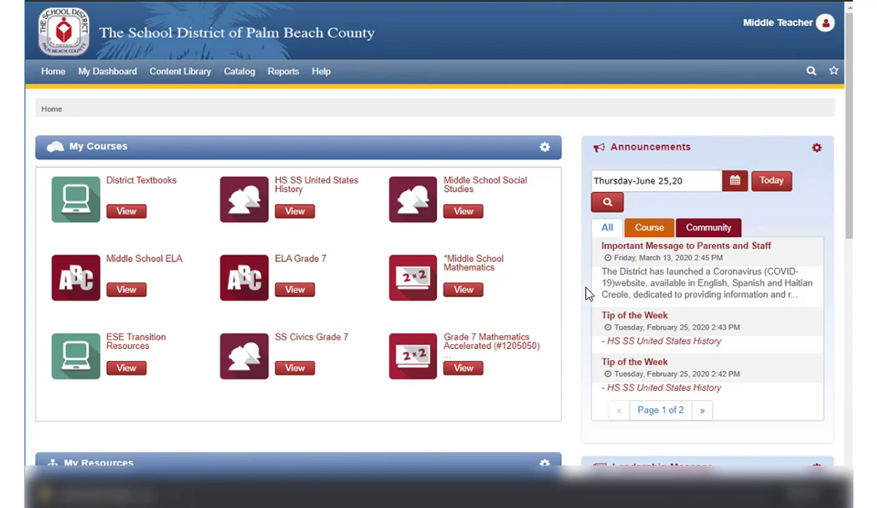
{"action": "left_click", "coordinate": [610, 361]}
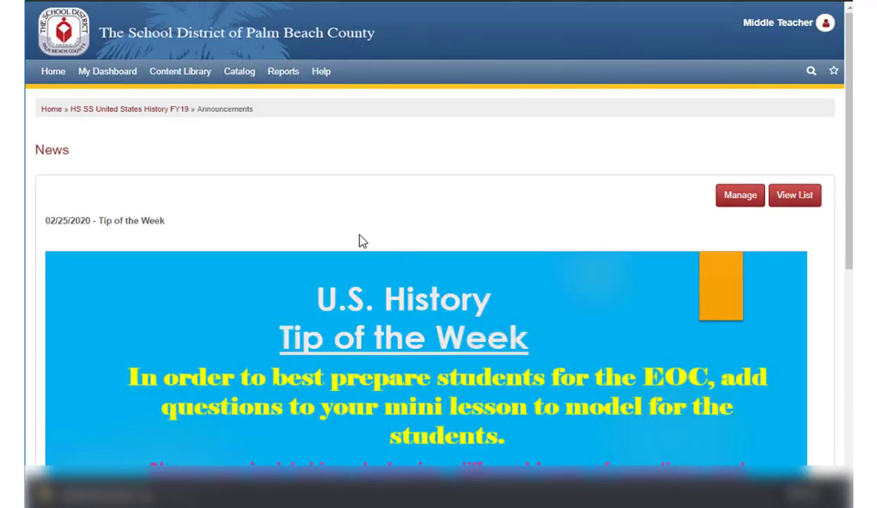
{"action": "left_click", "coordinate": [122, 110]}
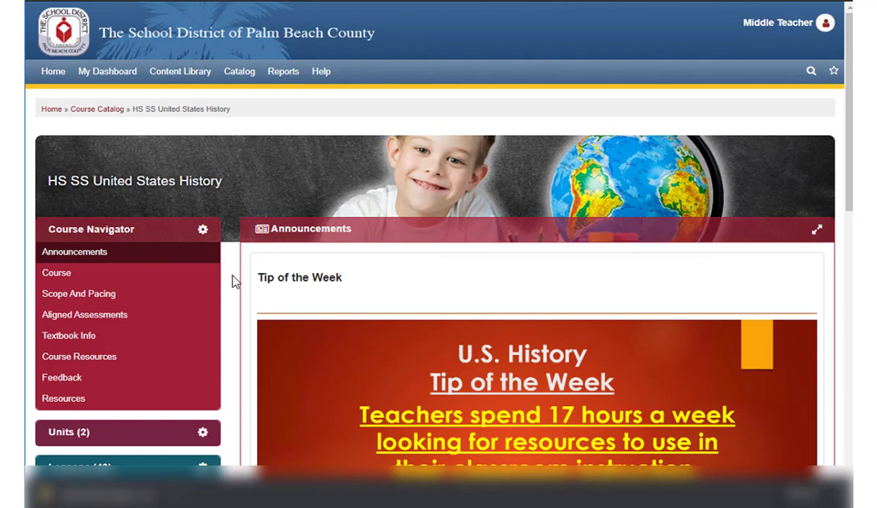
{"action": "left_click", "coordinate": [53, 110]}
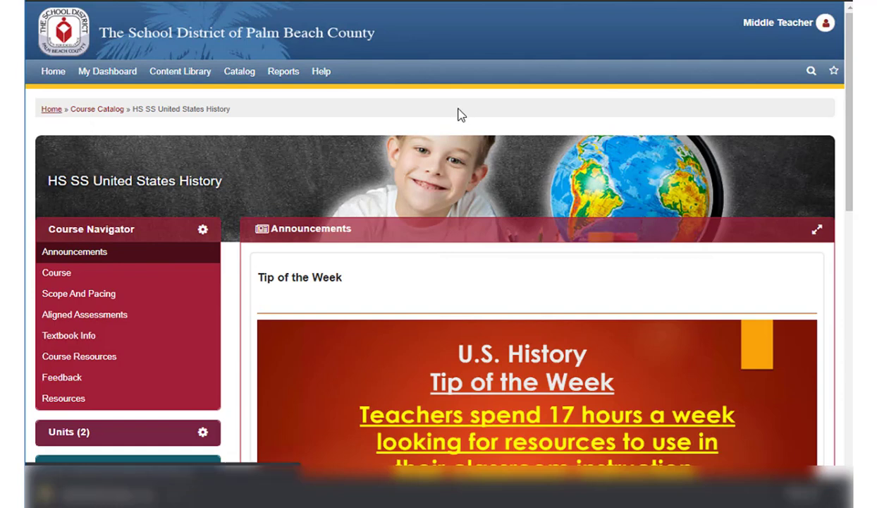
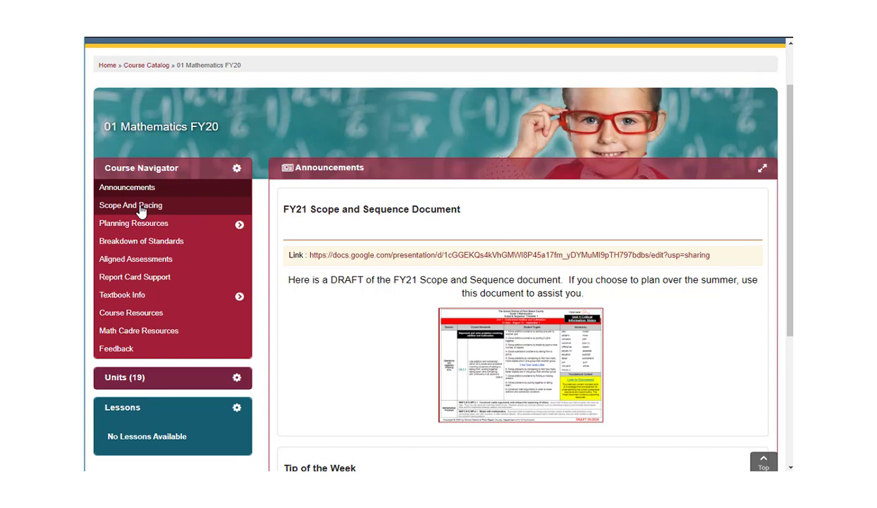
Step: Open Scope And Pacing and scroll down to the June 2020 course calendar
{"action": "left_click", "coordinate": [140, 211]}
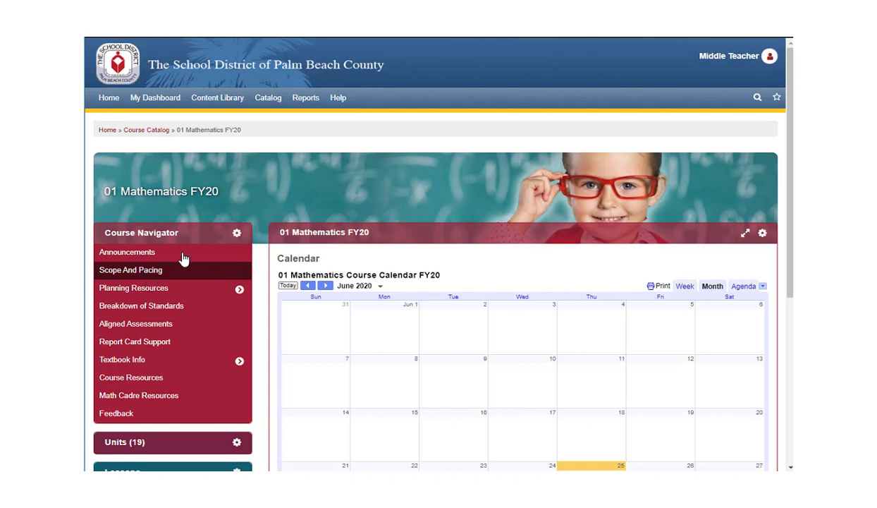
{"action": "scroll", "coordinate": [258, 283], "scroll_direction": "down", "scroll_amount": 1}
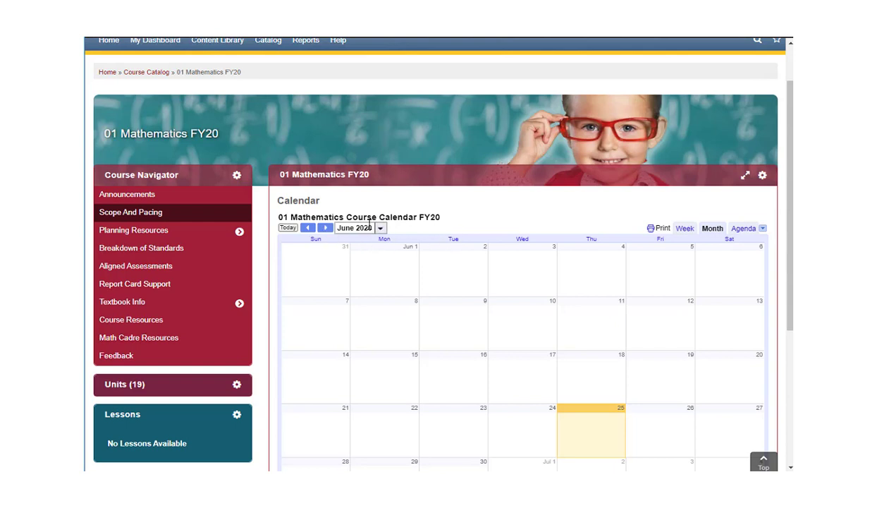
Step: Visit Planning Resources, Breakdown of Standards, Aligned Assessments and Textbook Info, ending on Course Resources
{"action": "left_click", "coordinate": [170, 232]}
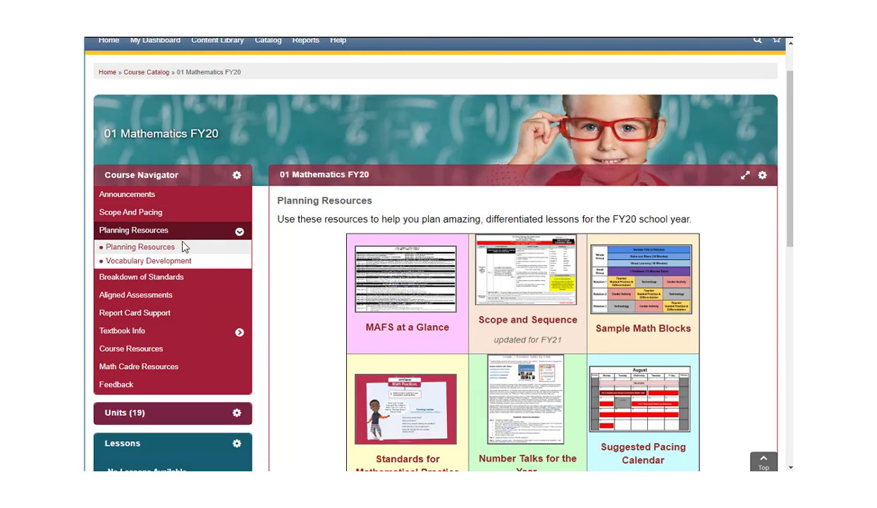
{"action": "left_click", "coordinate": [158, 281]}
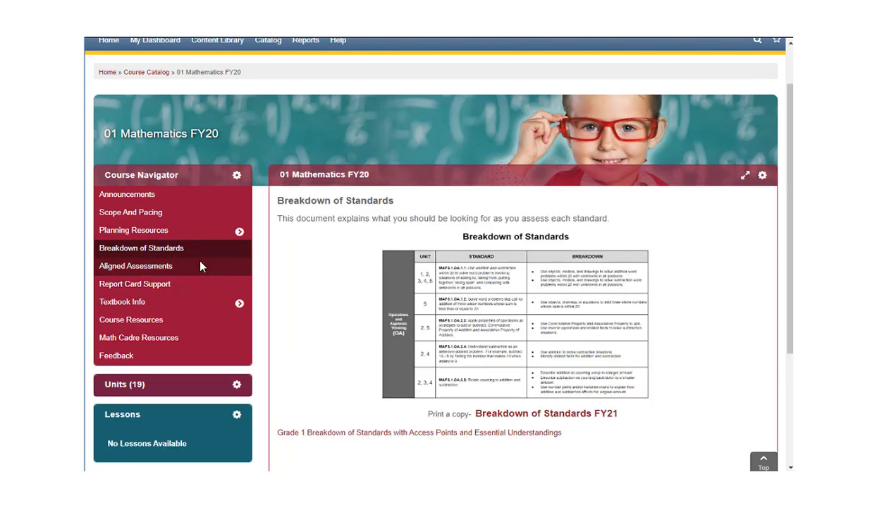
{"action": "left_click", "coordinate": [141, 271]}
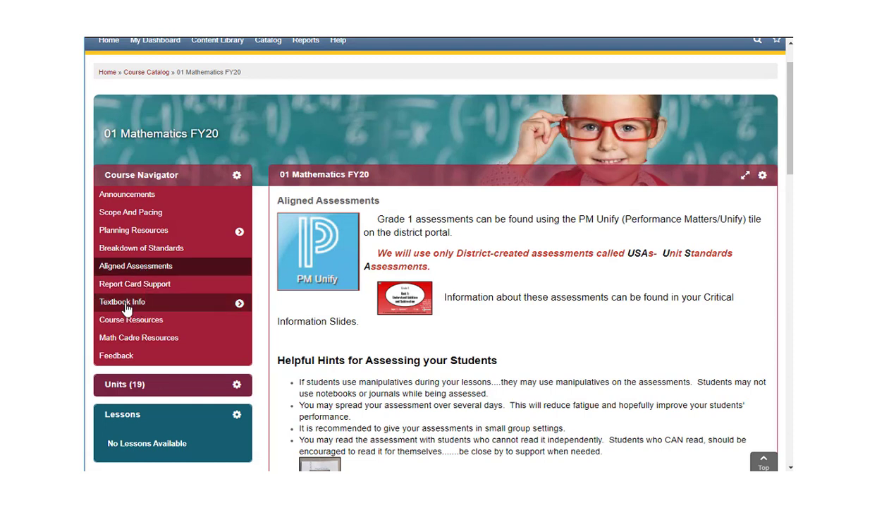
{"action": "double_click", "coordinate": [124, 304]}
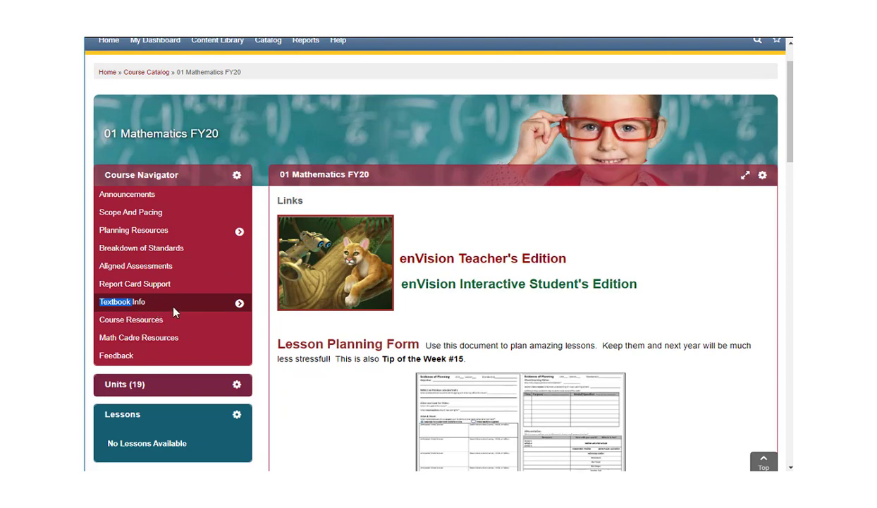
{"action": "left_click", "coordinate": [143, 327]}
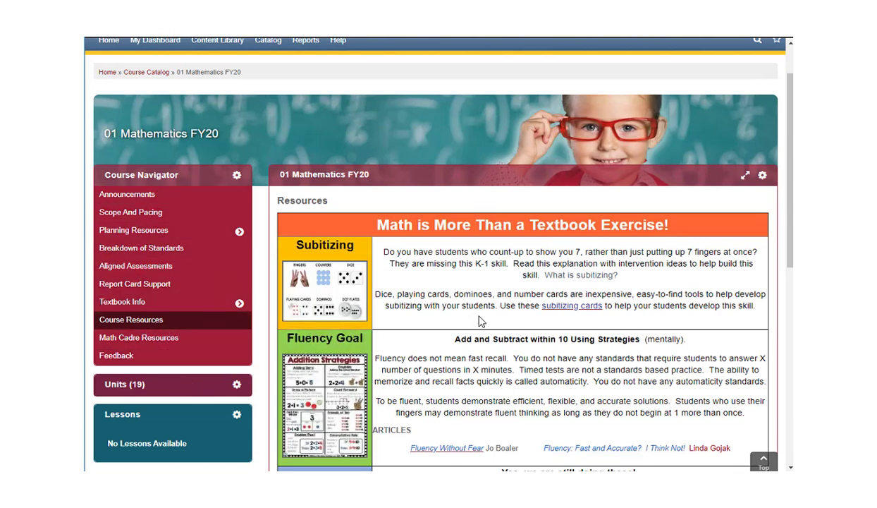
{"action": "scroll", "coordinate": [465, 271], "scroll_direction": "down", "scroll_amount": 1}
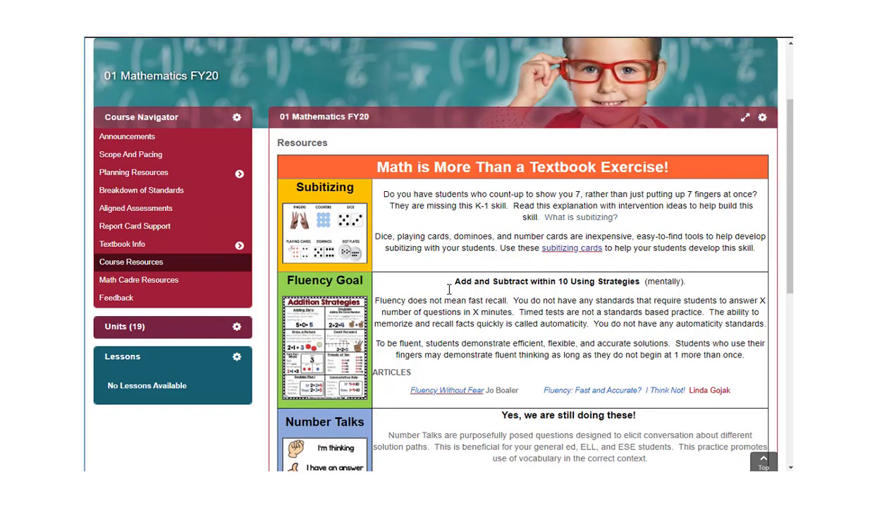
Step: Switch to browsing by Units and pick Unit 1 – Understand Addition and Subtraction
{"action": "left_click", "coordinate": [167, 336]}
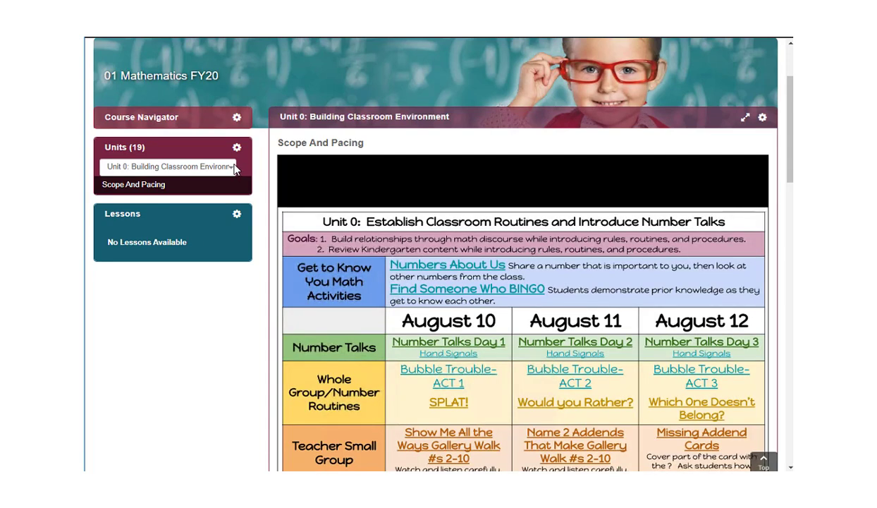
{"action": "left_click", "coordinate": [235, 166]}
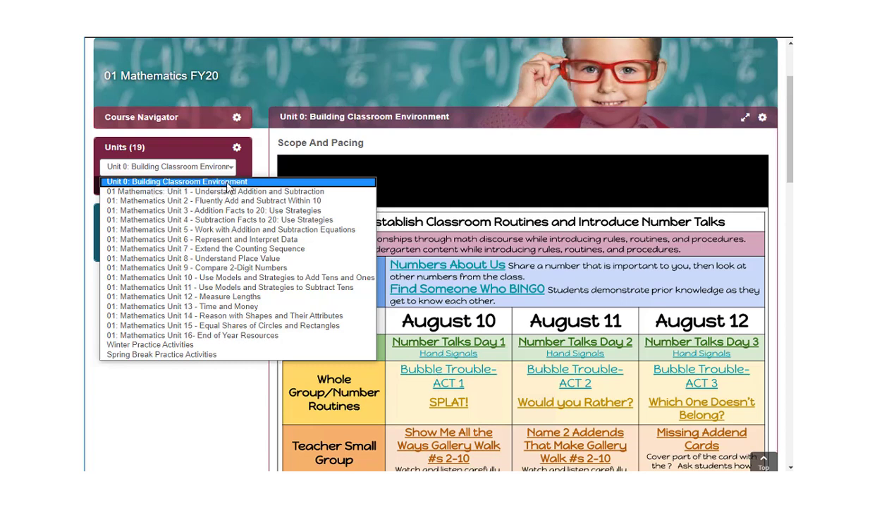
{"action": "left_click", "coordinate": [219, 195]}
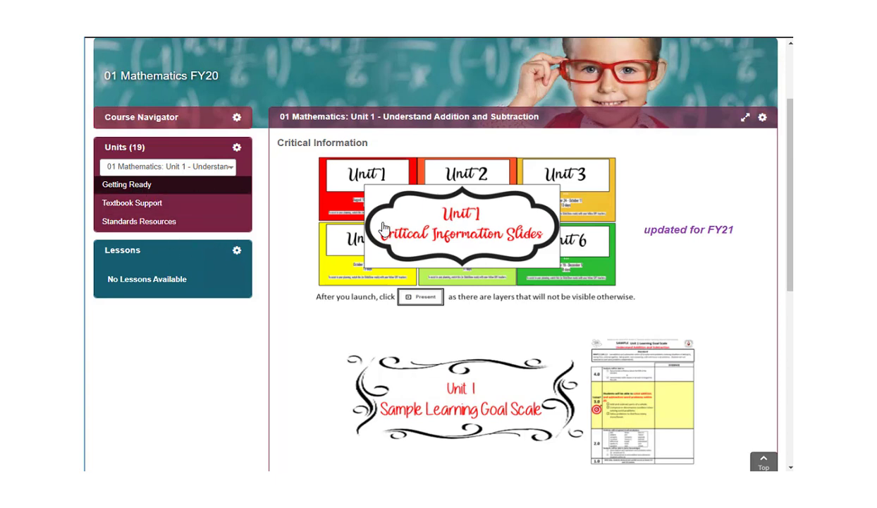
Step: Review Unit 1's Textbook Support toolkit table, then request its Standards Resources page
{"action": "left_click", "coordinate": [147, 206]}
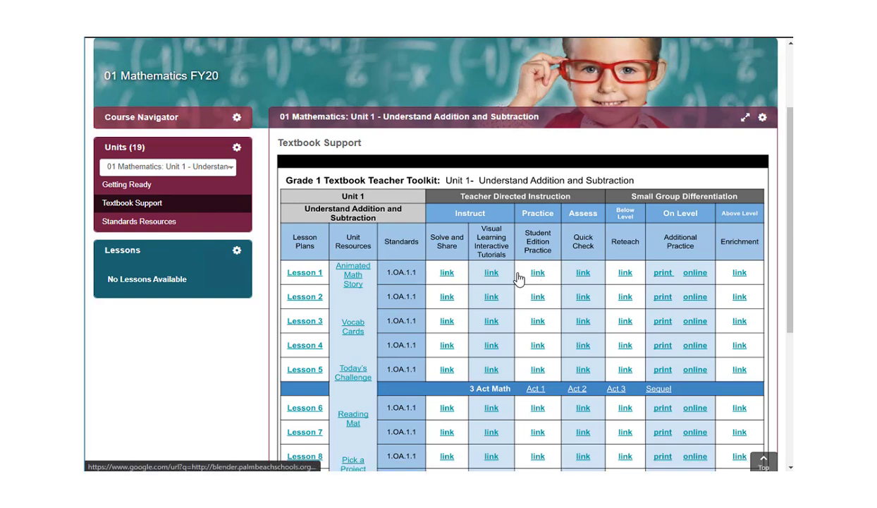
{"action": "left_click", "coordinate": [136, 206]}
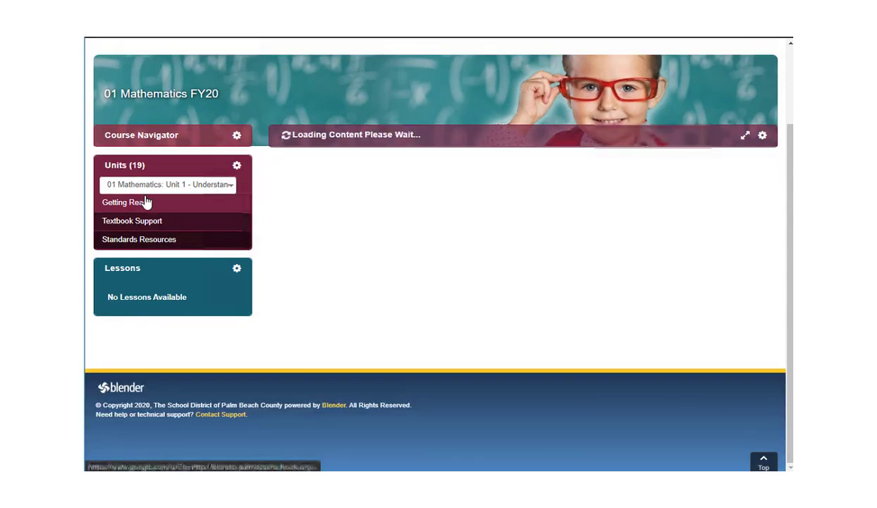
Step: Load Unit 1's Standards Resources table and scroll through its targets, lessons and activities
{"action": "left_click", "coordinate": [148, 244]}
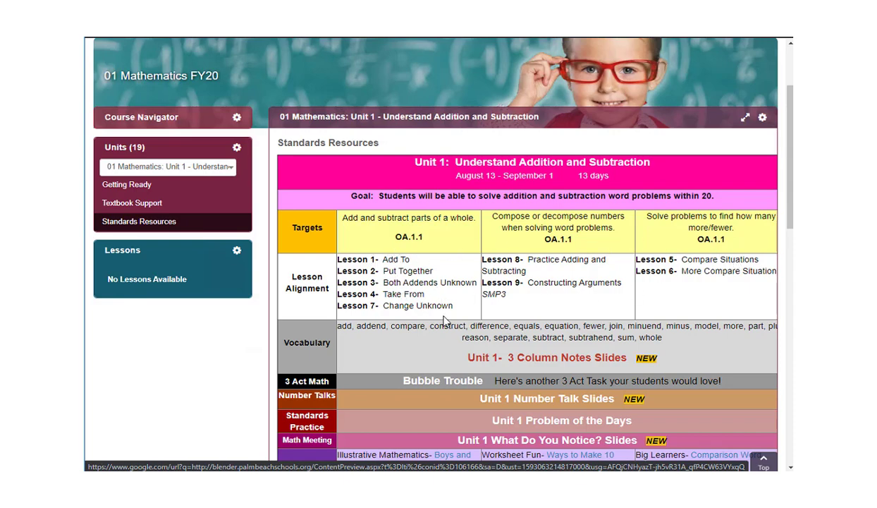
{"action": "scroll", "coordinate": [445, 310], "scroll_direction": "down", "scroll_amount": 3}
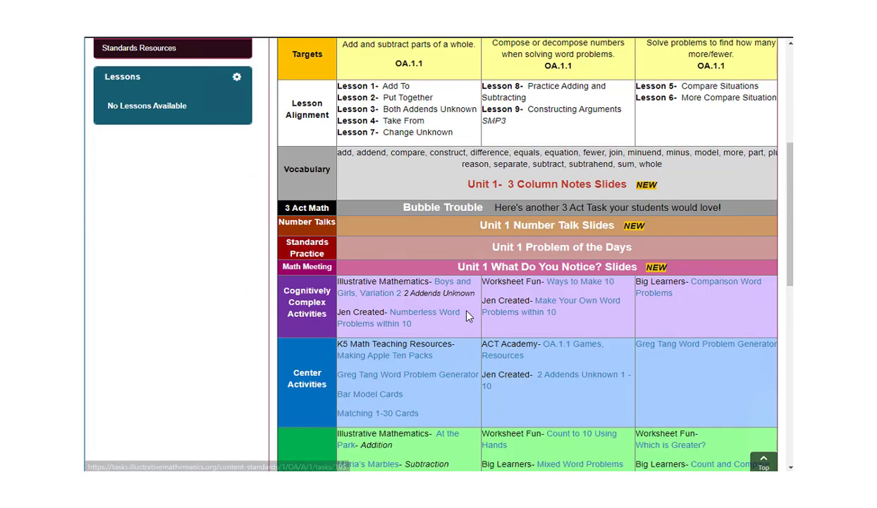
{"action": "scroll", "coordinate": [470, 363], "scroll_direction": "down", "scroll_amount": 1}
{"action": "scroll", "coordinate": [465, 353], "scroll_direction": "down", "scroll_amount": 1}
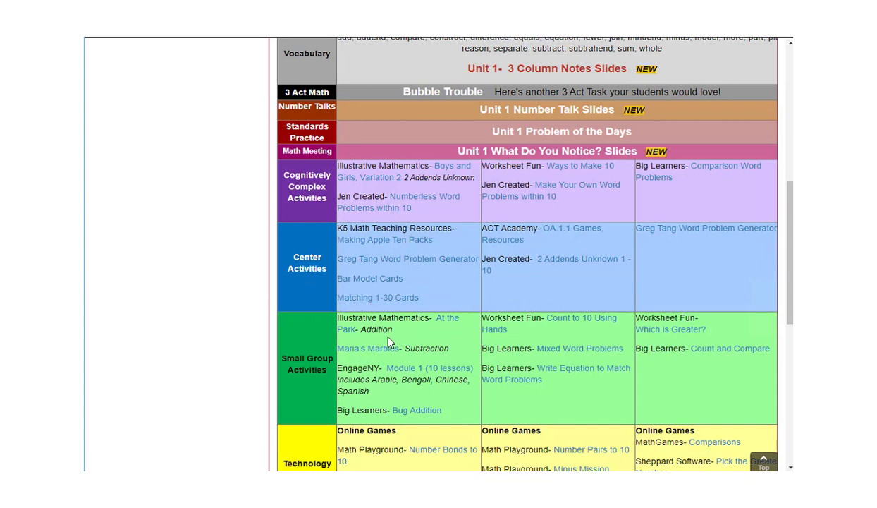
{"action": "scroll", "coordinate": [388, 342], "scroll_direction": "up", "scroll_amount": 3}
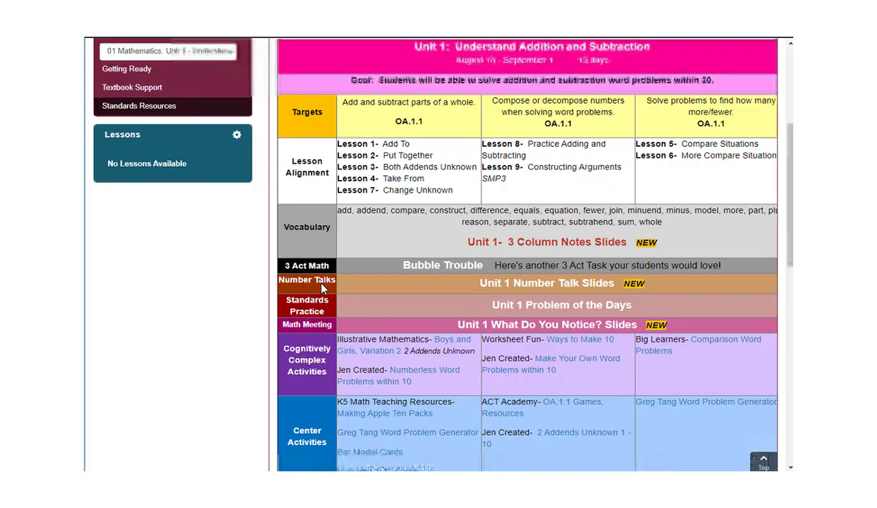
{"action": "scroll", "coordinate": [321, 285], "scroll_direction": "up", "scroll_amount": 4}
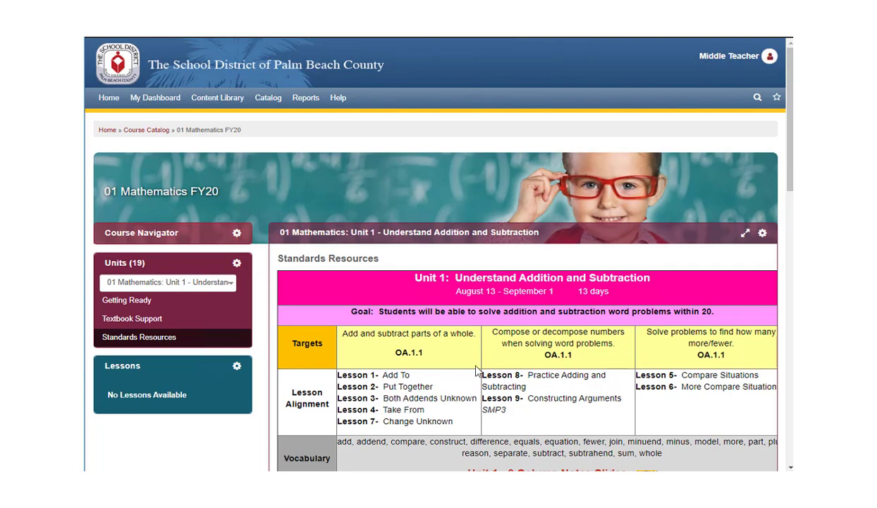
Step: Bring back the course section list and scroll through the embedded Feedback form
{"action": "left_click", "coordinate": [174, 236]}
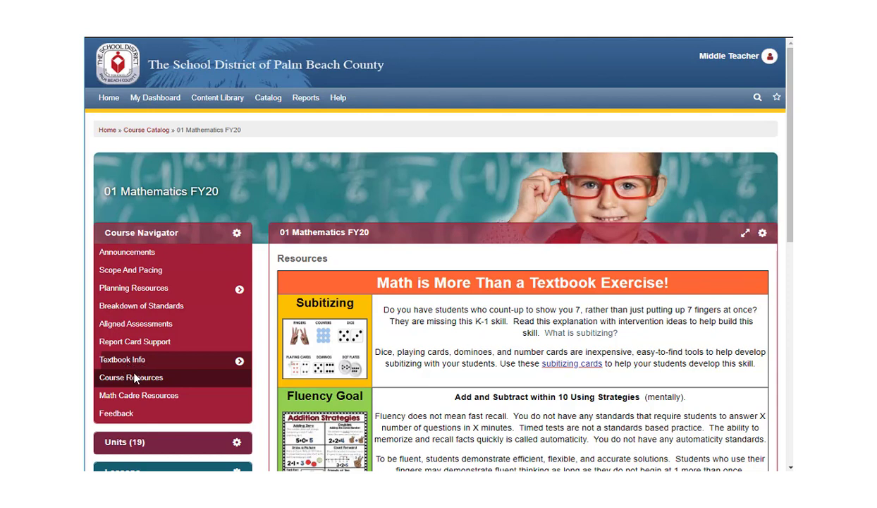
{"action": "left_click", "coordinate": [178, 418]}
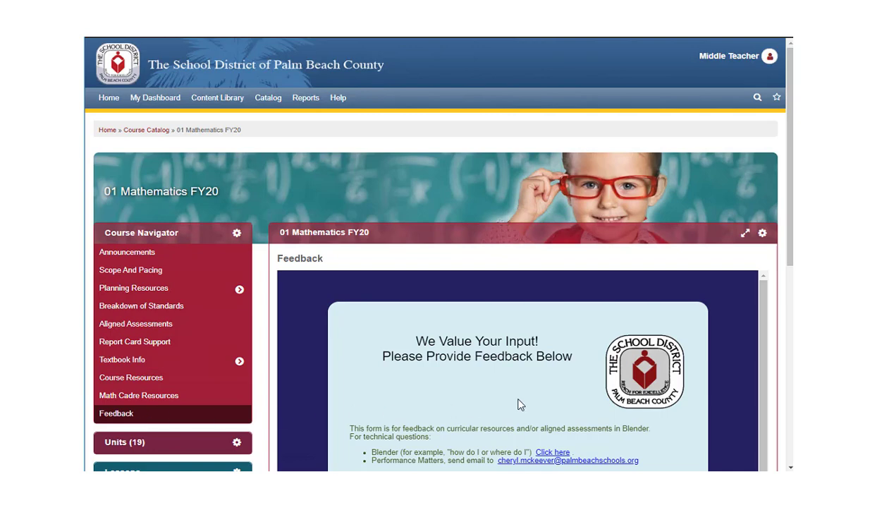
{"action": "scroll", "coordinate": [770, 329], "scroll_direction": "down", "scroll_amount": 1}
{"action": "scroll", "coordinate": [770, 333], "scroll_direction": "down", "scroll_amount": 1}
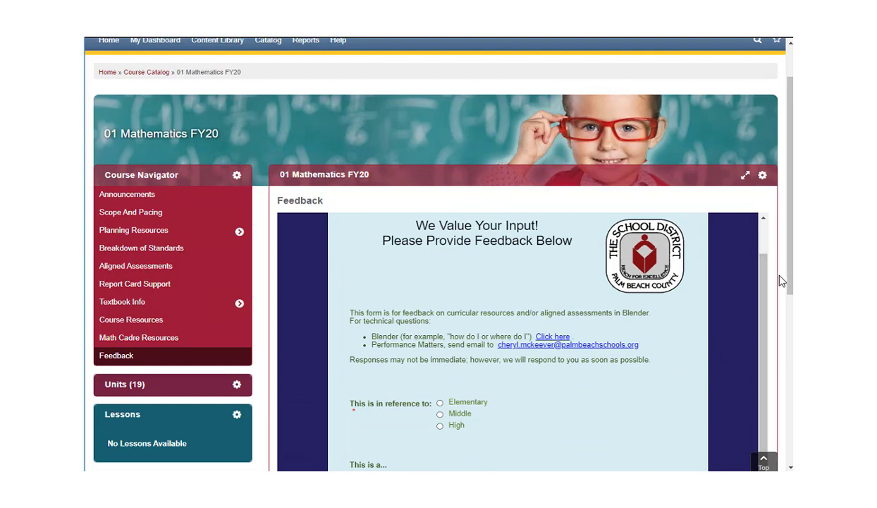
{"action": "scroll", "coordinate": [508, 423], "scroll_direction": "down", "scroll_amount": 3}
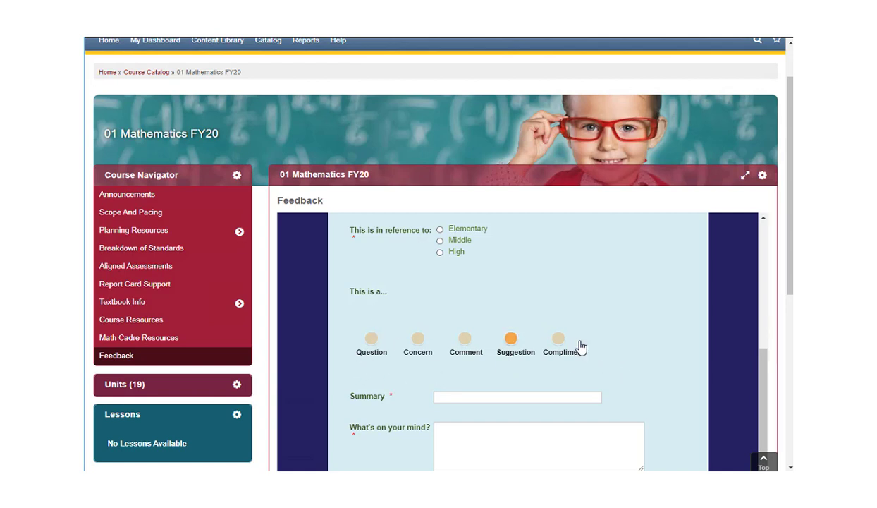
{"action": "scroll", "coordinate": [617, 347], "scroll_direction": "up", "scroll_amount": 3}
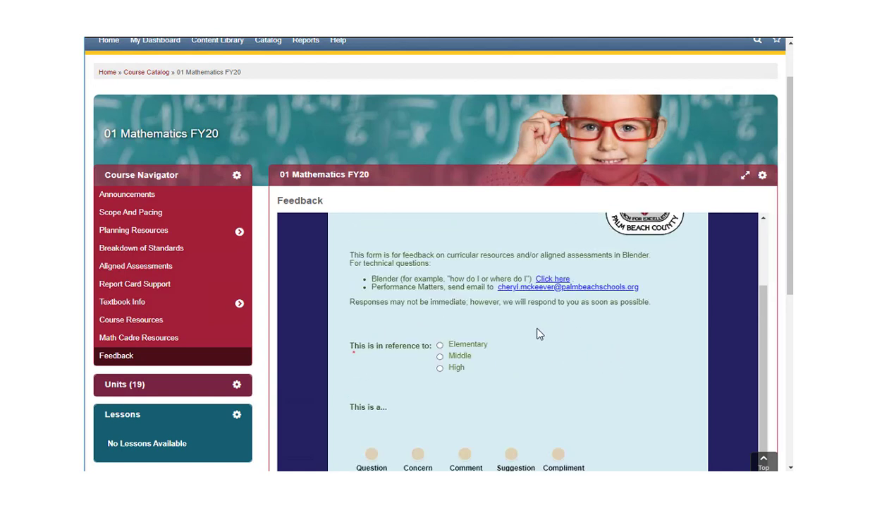
{"action": "scroll", "coordinate": [584, 376], "scroll_direction": "up", "scroll_amount": 2}
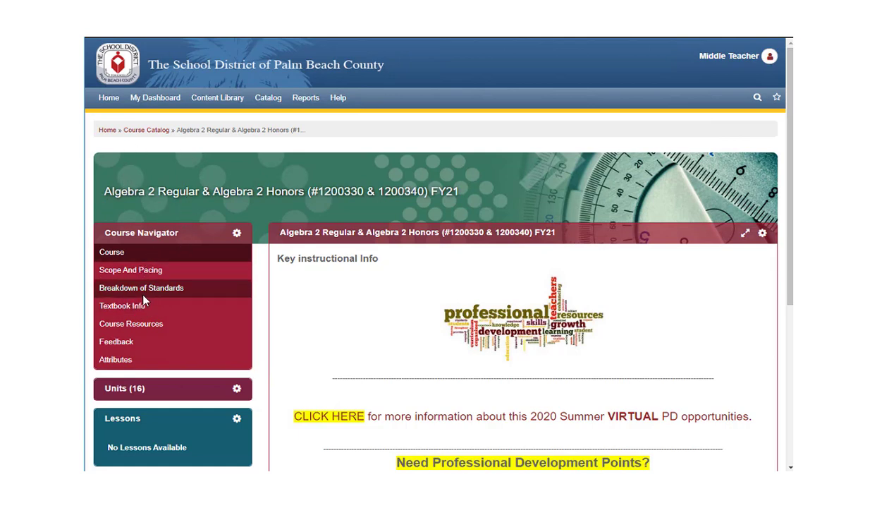
{"action": "left_click", "coordinate": [197, 390]}
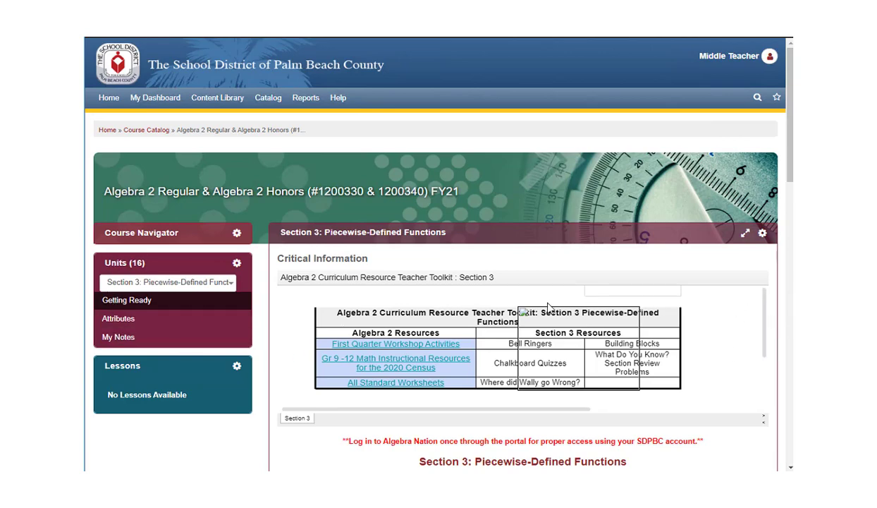
{"action": "left_click_drag", "start_coordinate": [790, 167], "coordinate": [790, 201]}
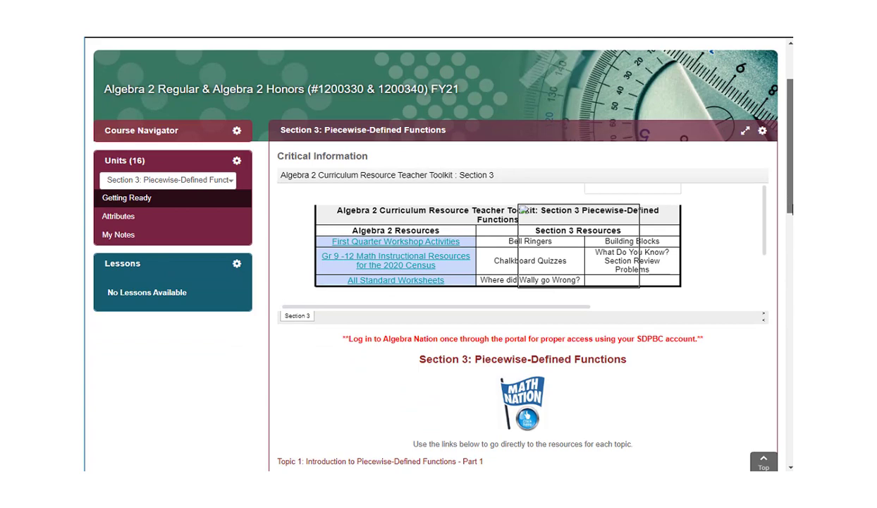
{"action": "scroll", "coordinate": [500, 337], "scroll_direction": "down", "scroll_amount": 2}
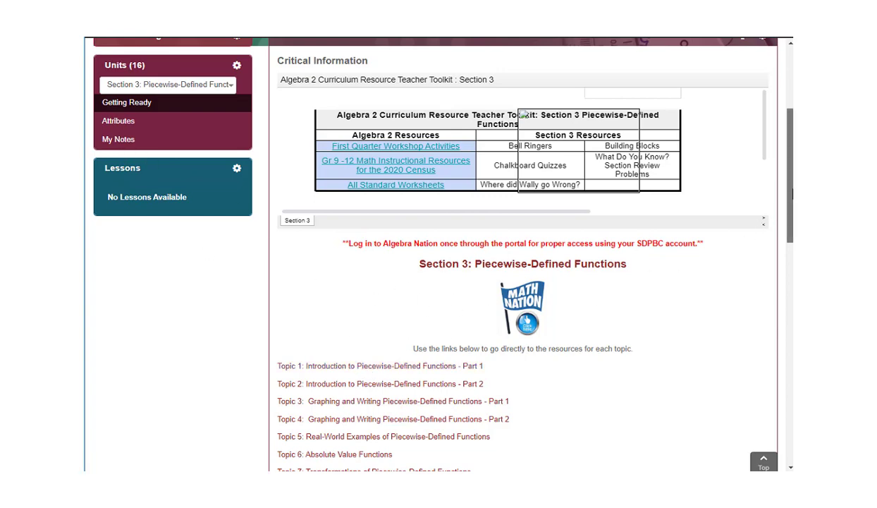
{"action": "scroll", "coordinate": [764, 204], "scroll_direction": "down", "scroll_amount": 3}
{"action": "scroll", "coordinate": [522, 254], "scroll_direction": "down", "scroll_amount": 3}
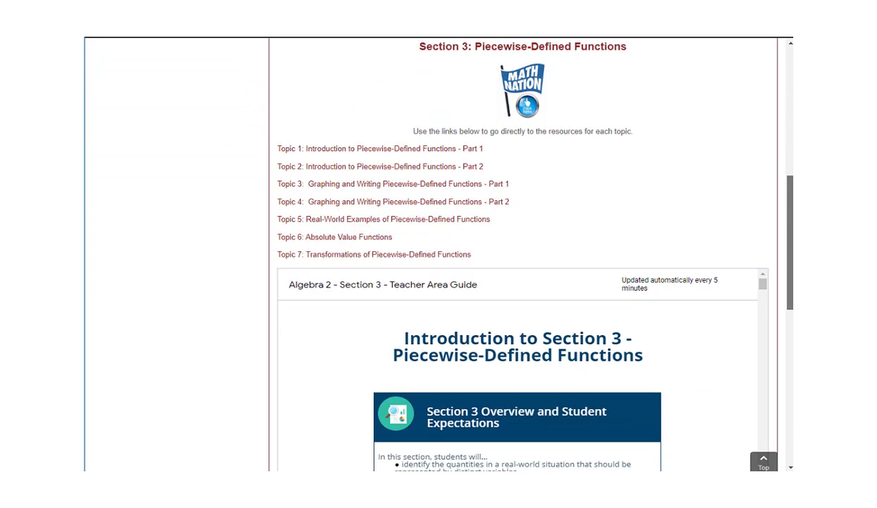
{"action": "scroll", "coordinate": [522, 254], "scroll_direction": "up", "scroll_amount": 3}
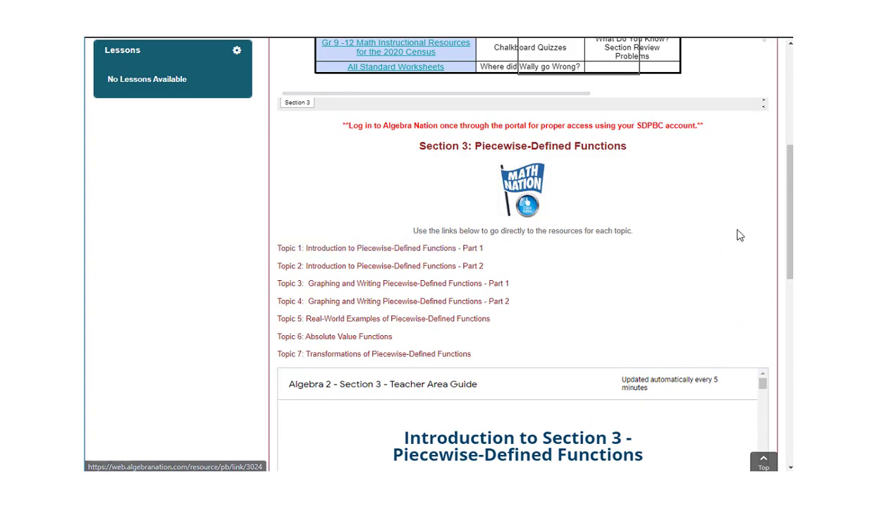
{"action": "left_click_drag", "start_coordinate": [791, 230], "coordinate": [788, 107]}
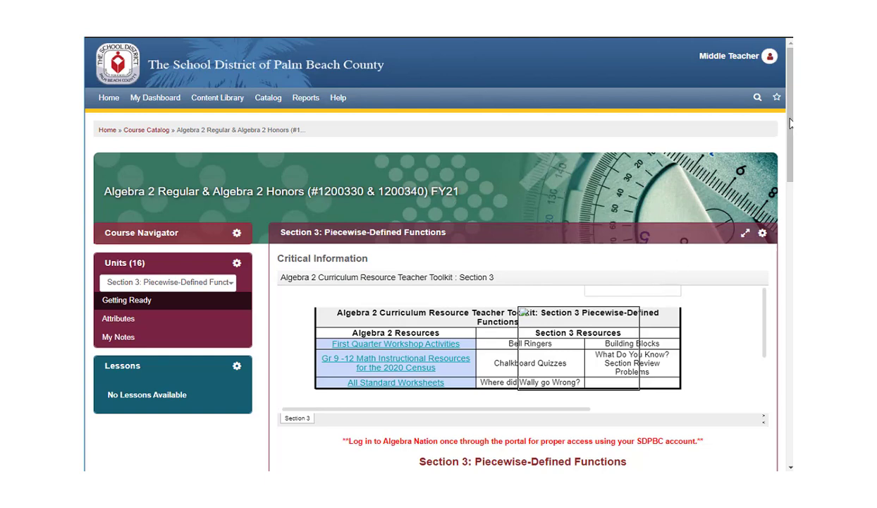
{"action": "left_click_drag", "start_coordinate": [791, 141], "coordinate": [792, 151]}
{"action": "left_click_drag", "start_coordinate": [792, 152], "coordinate": [792, 154]}
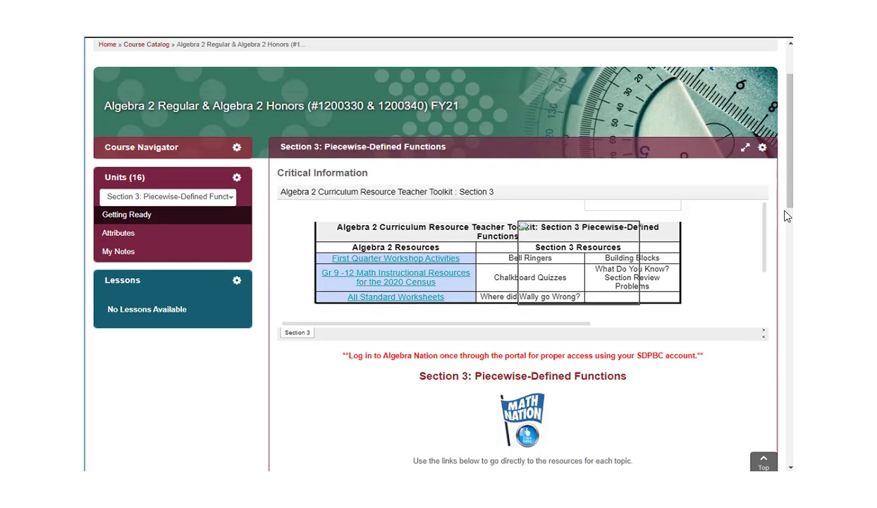
{"action": "scroll", "coordinate": [785, 233], "scroll_direction": "down", "scroll_amount": 2}
{"action": "scroll", "coordinate": [476, 304], "scroll_direction": "down", "scroll_amount": 3}
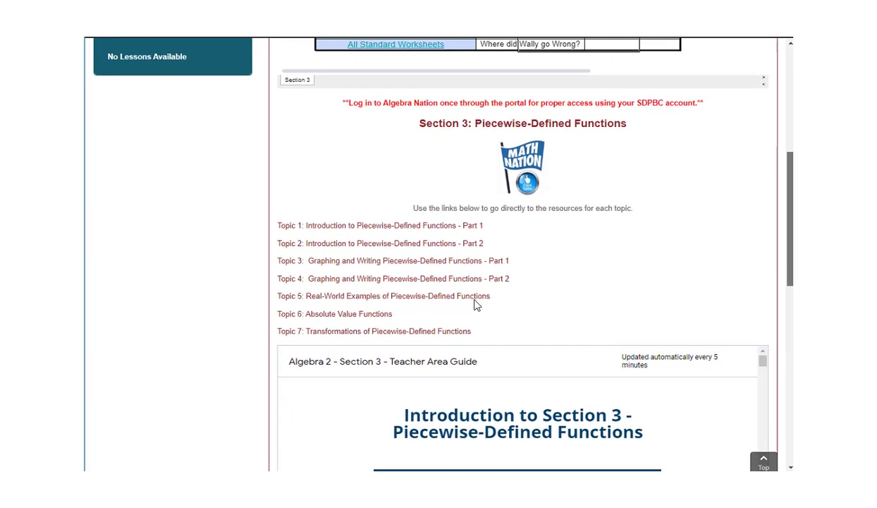
Step: Select and copy the Topic 1 link text, then scroll back to the top
{"action": "left_click_drag", "start_coordinate": [482, 210], "coordinate": [265, 218]}
{"action": "key", "text": "ctrl+c"}
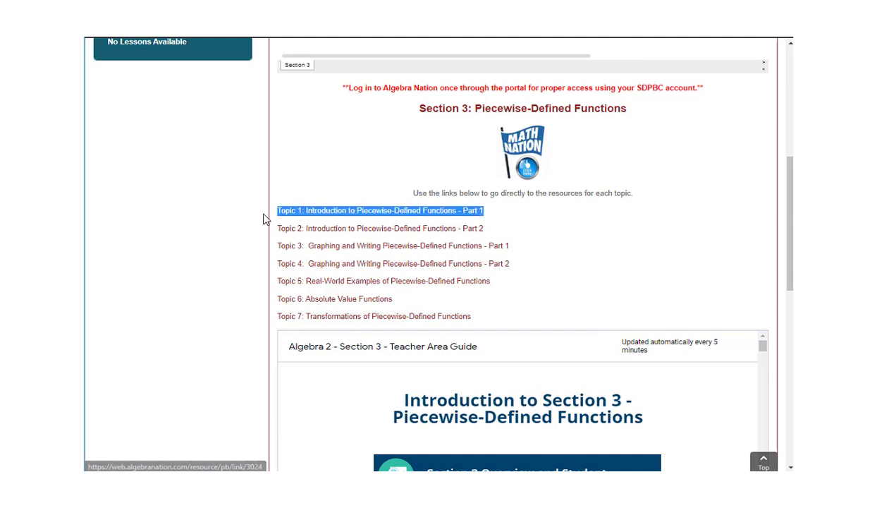
{"action": "right_click", "coordinate": [353, 213]}
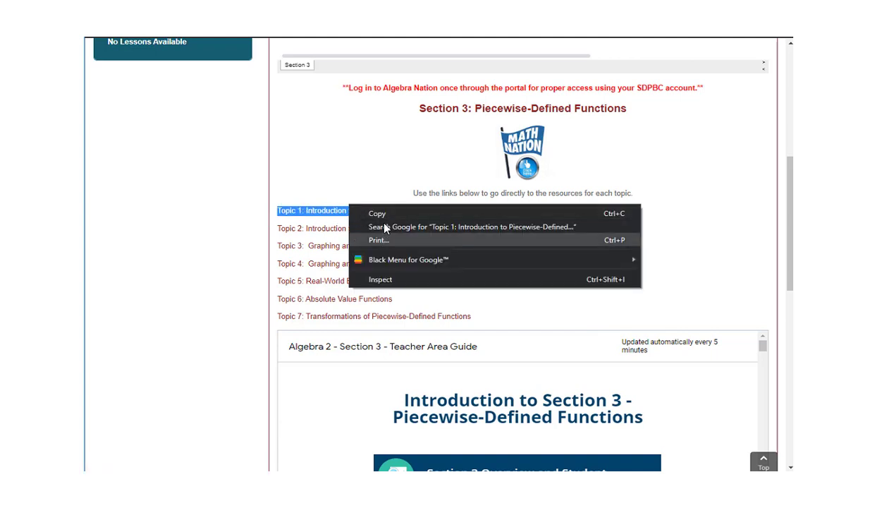
{"action": "left_click", "coordinate": [373, 211]}
{"action": "left_click", "coordinate": [326, 182]}
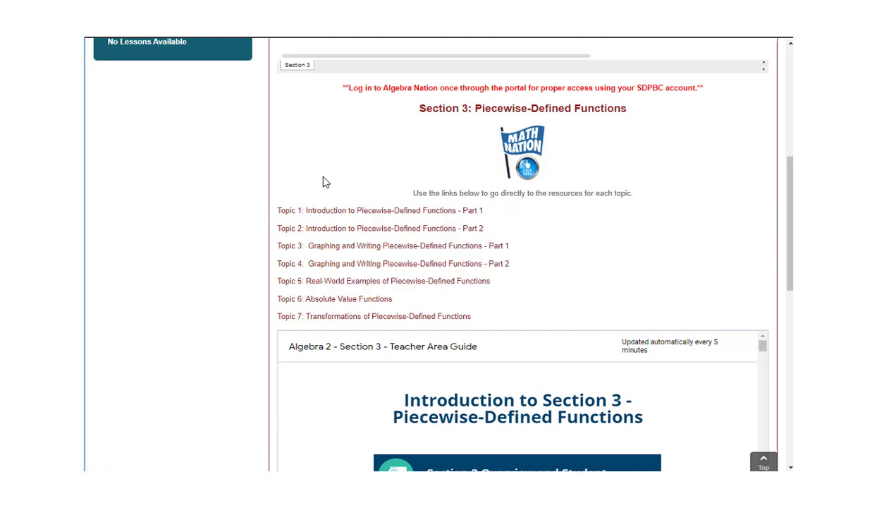
{"action": "scroll", "coordinate": [347, 182], "scroll_direction": "up", "scroll_amount": 1}
{"action": "scroll", "coordinate": [351, 207], "scroll_direction": "up", "scroll_amount": 1}
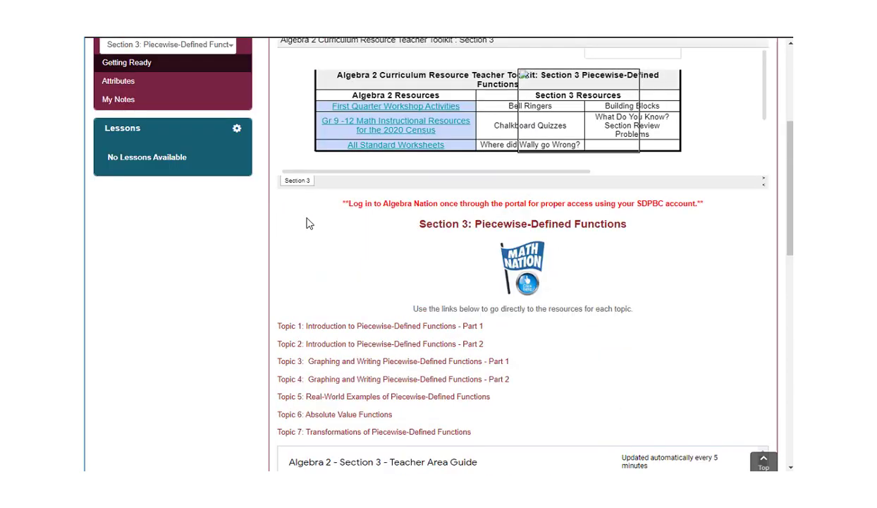
{"action": "scroll", "coordinate": [133, 169], "scroll_direction": "up", "scroll_amount": 1}
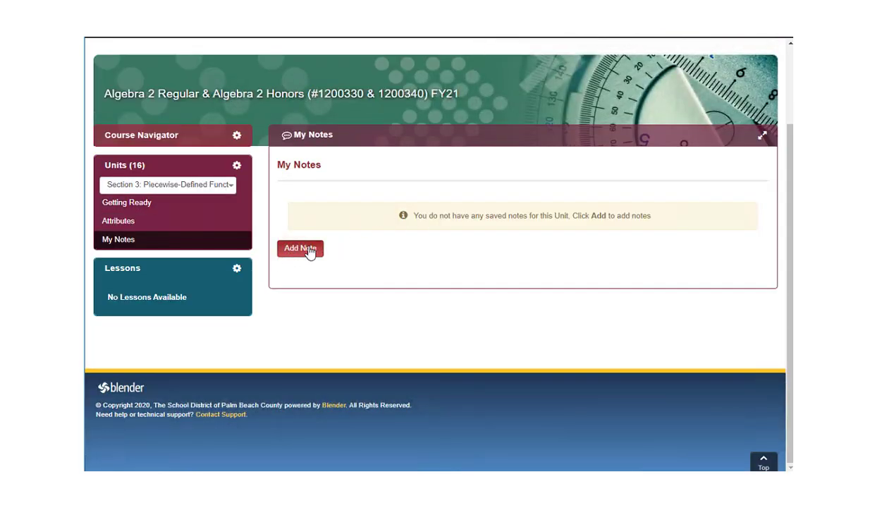
Step: Save a new unit note containing the Topic 1 link and 'This lesson was very useful'
{"action": "left_click", "coordinate": [301, 249]}
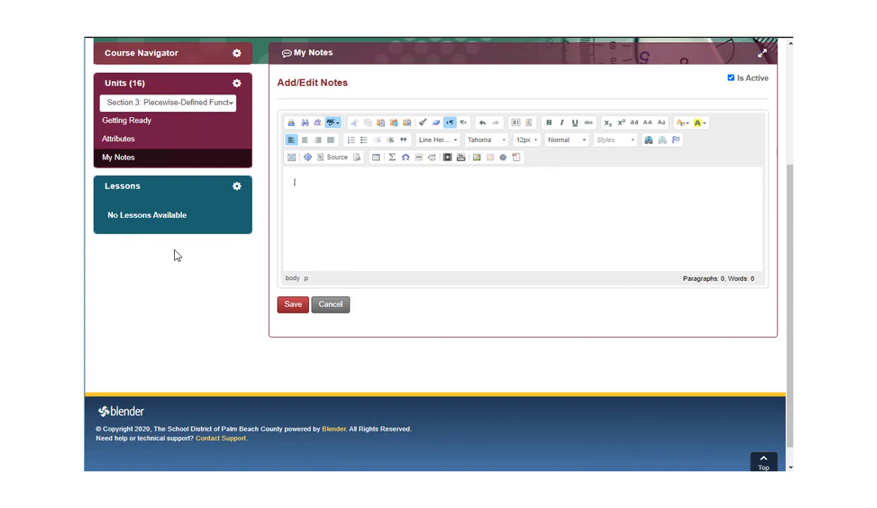
{"action": "right_click", "coordinate": [311, 187]}
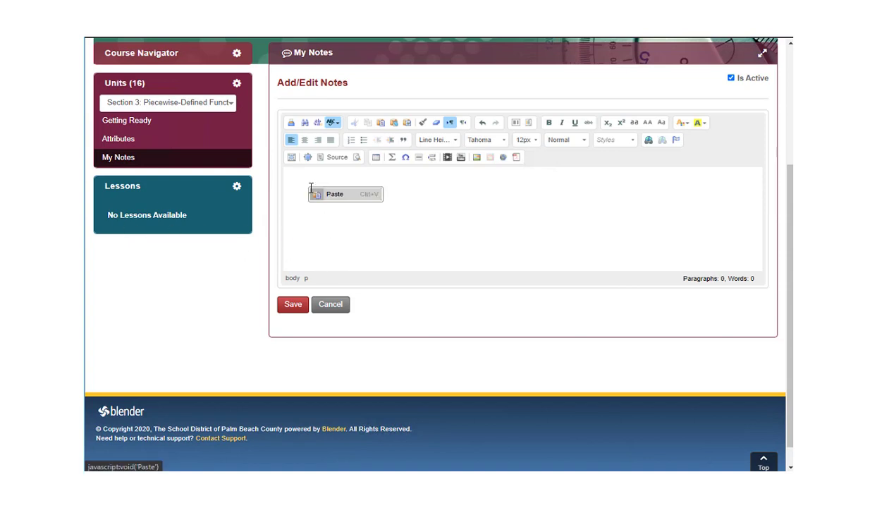
{"action": "left_click", "coordinate": [349, 194]}
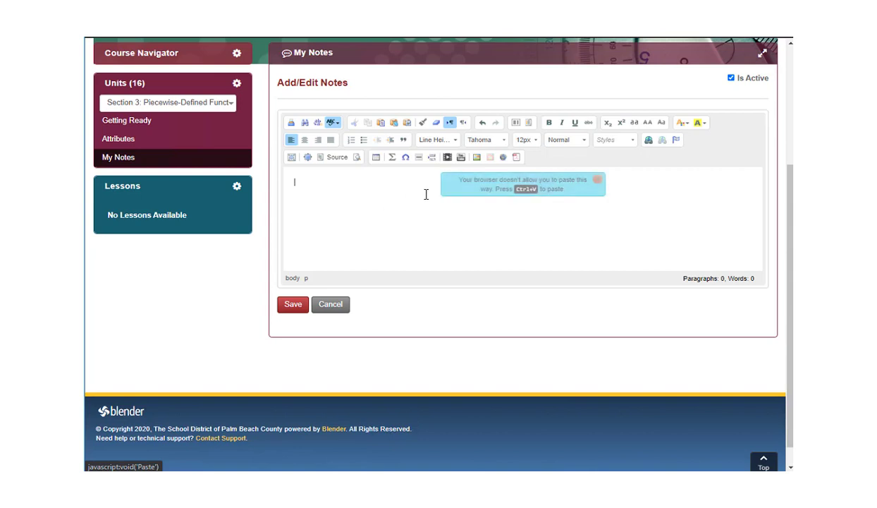
{"action": "left_click", "coordinate": [597, 179]}
{"action": "key", "text": "ctrl+v"}
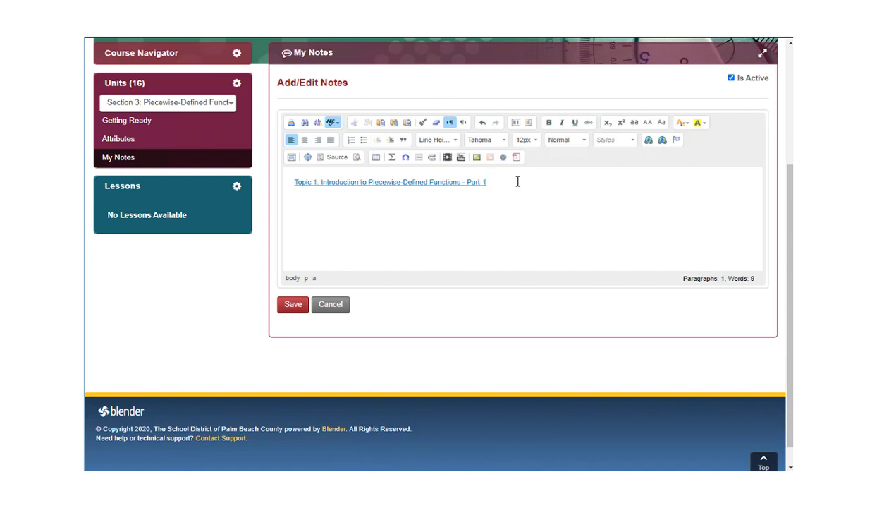
{"action": "key", "text": "Return"}
{"action": "type", "text": "This less"}
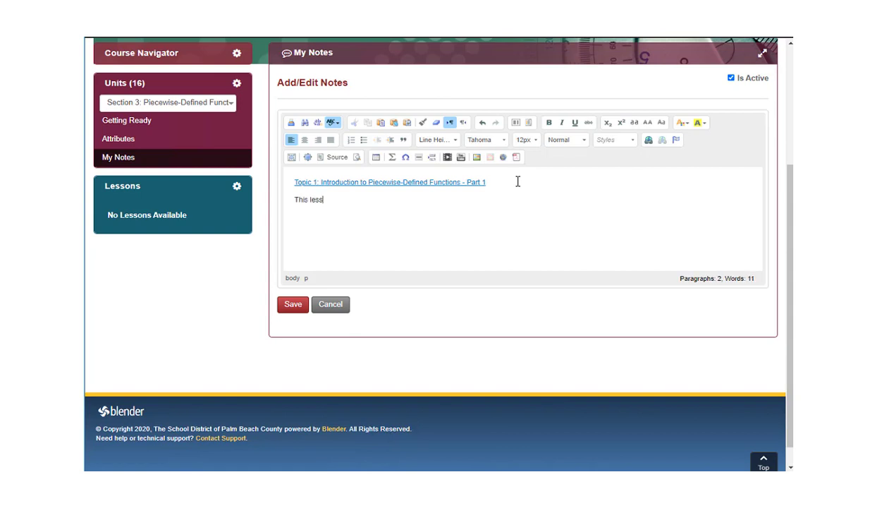
{"action": "type", "text": "on was very useful"}
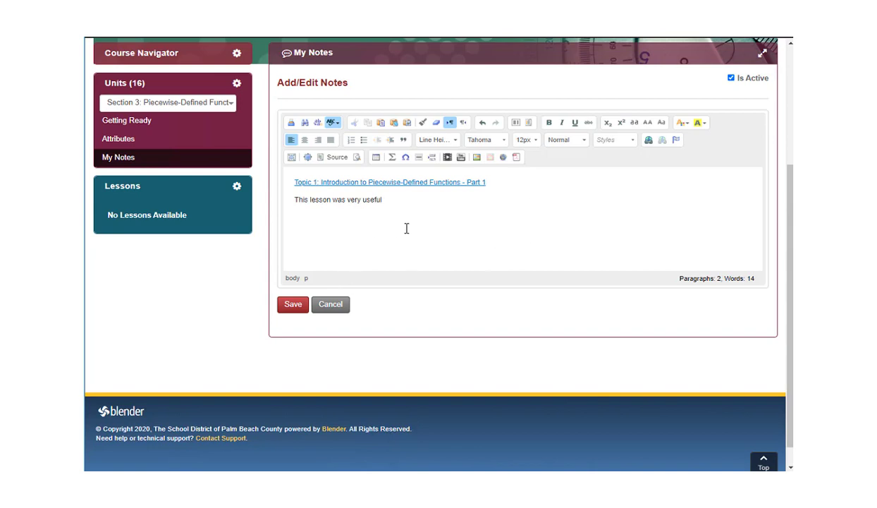
{"action": "left_click", "coordinate": [295, 308]}
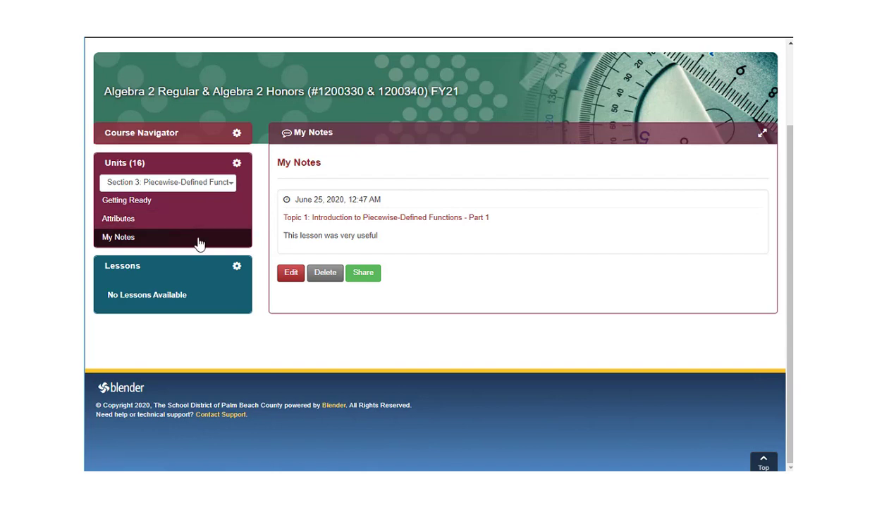
Step: Search for a colleague by name, add them to the note's share list, and save
{"action": "left_click", "coordinate": [365, 273]}
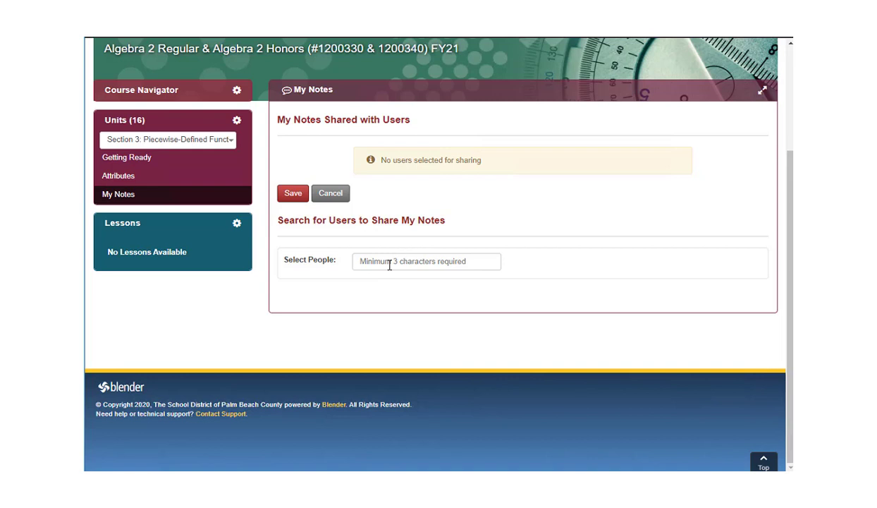
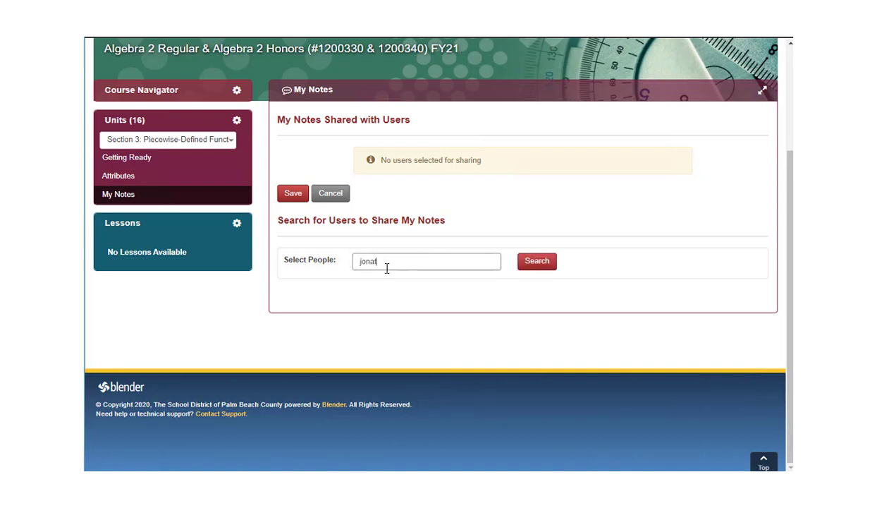
{"action": "left_click", "coordinate": [534, 262]}
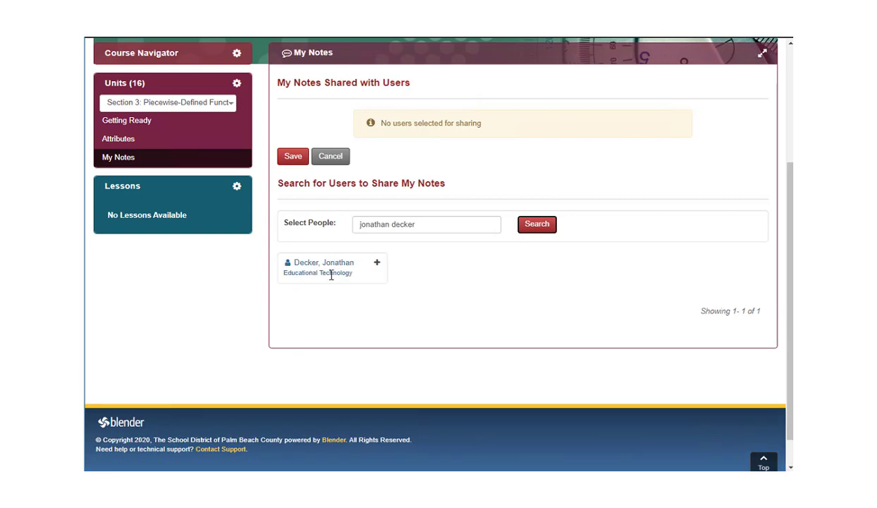
{"action": "left_click", "coordinate": [376, 262]}
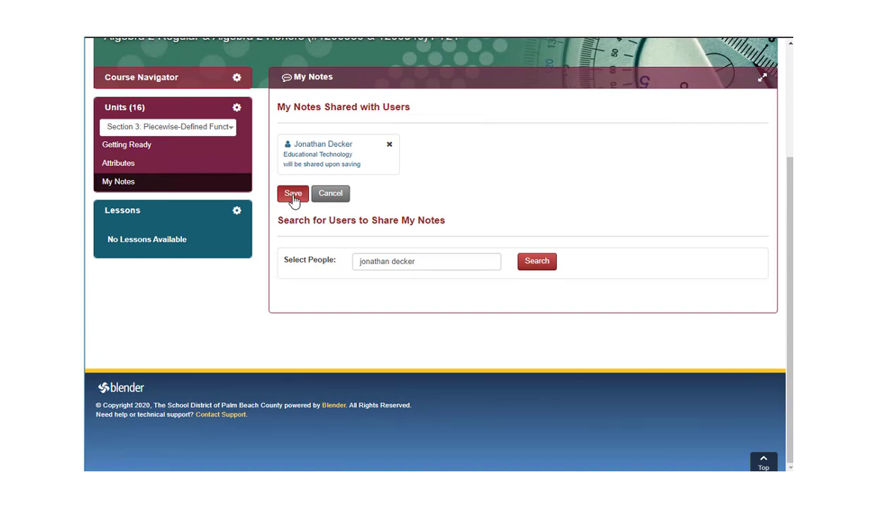
{"action": "left_click", "coordinate": [293, 197]}
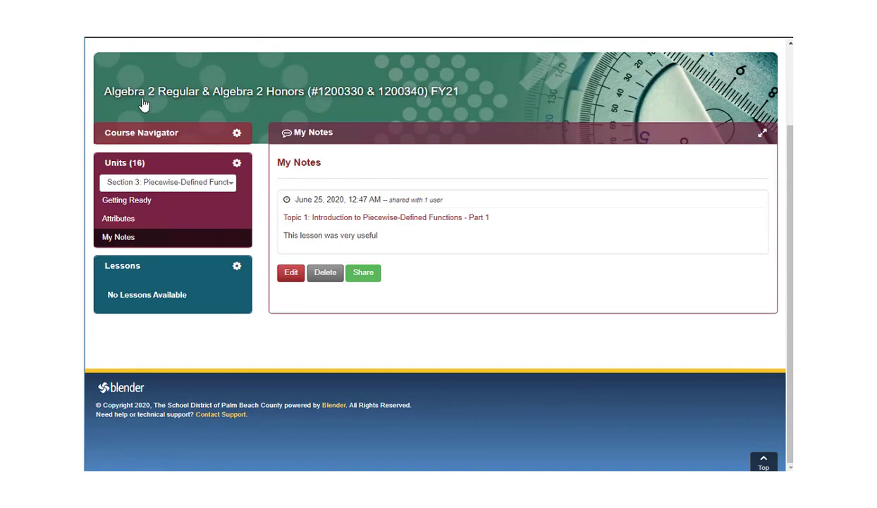
Step: Return to the portal home page and scroll down to My Resources
{"action": "scroll", "coordinate": [223, 165], "scroll_direction": "up", "scroll_amount": 2}
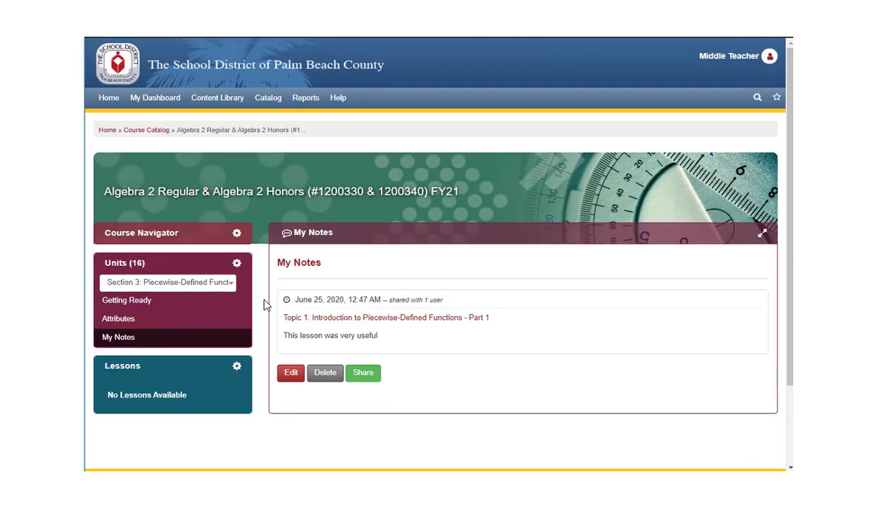
{"action": "left_click", "coordinate": [258, 102]}
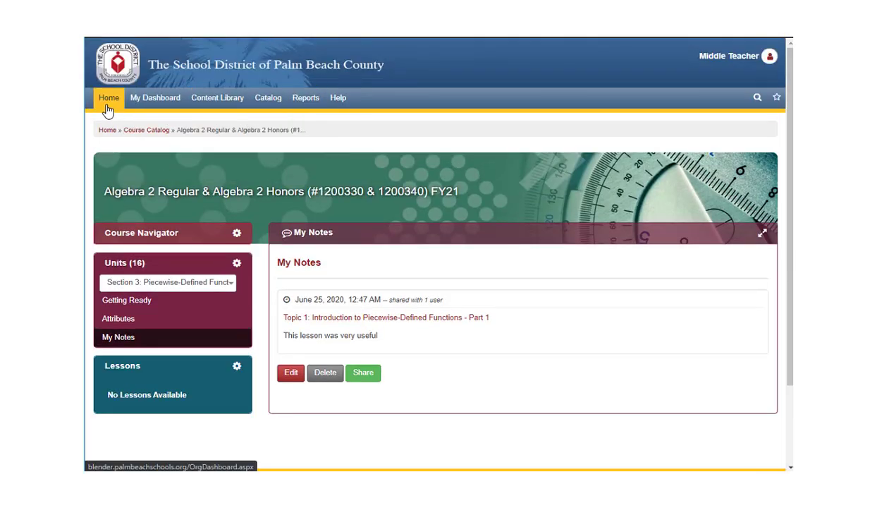
{"action": "left_click", "coordinate": [110, 101]}
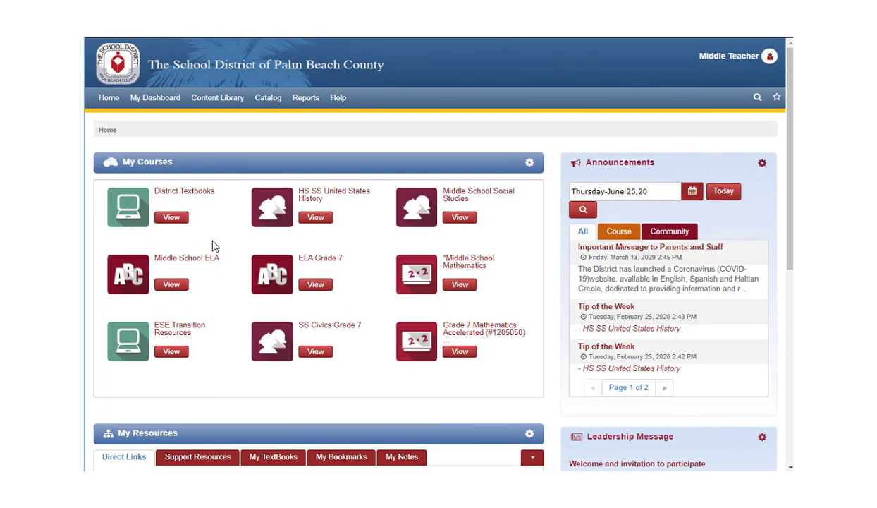
{"action": "scroll", "coordinate": [363, 390], "scroll_direction": "down", "scroll_amount": 1}
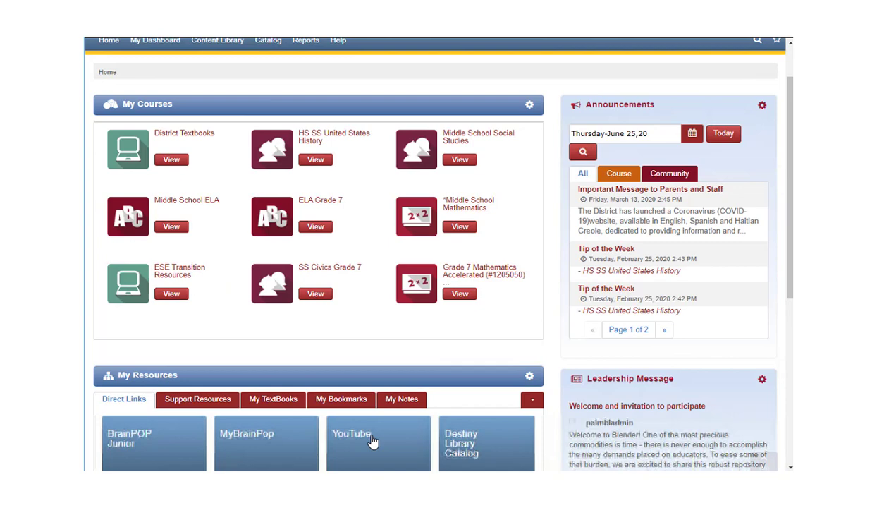
Step: In My Notes, show notes shared with me and open the Intermediate Daily Routines note
{"action": "left_click", "coordinate": [389, 393]}
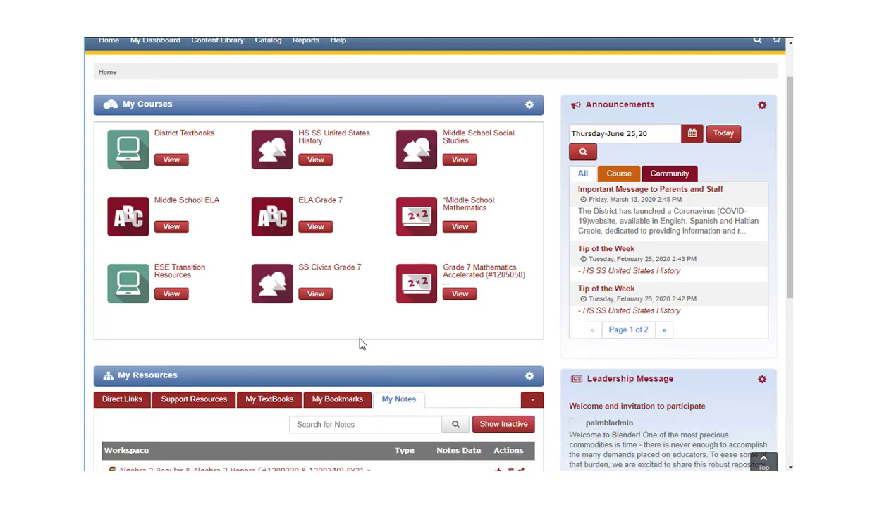
{"action": "scroll", "coordinate": [341, 353], "scroll_direction": "down", "scroll_amount": 1}
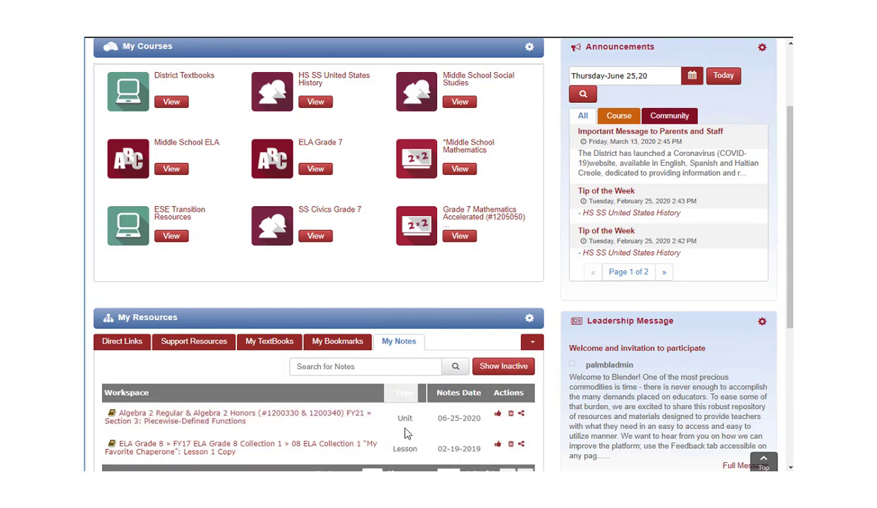
{"action": "scroll", "coordinate": [406, 430], "scroll_direction": "down", "scroll_amount": 1}
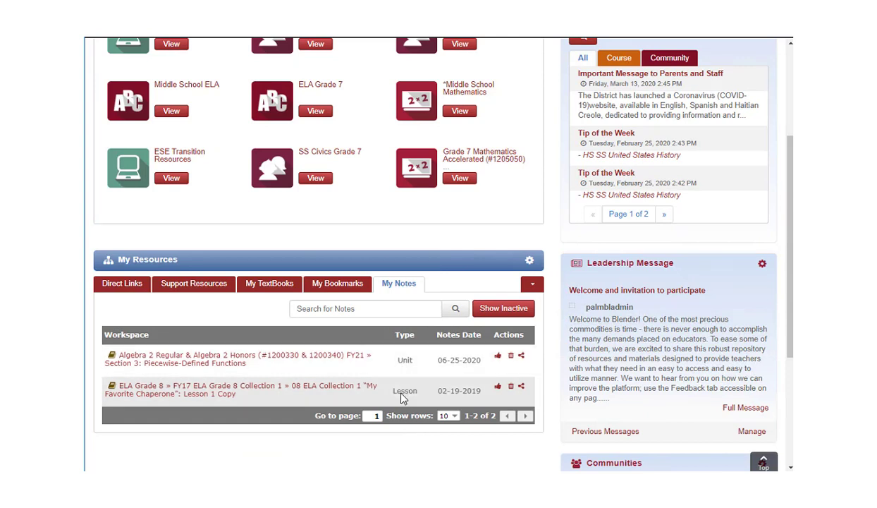
{"action": "left_click", "coordinate": [530, 283]}
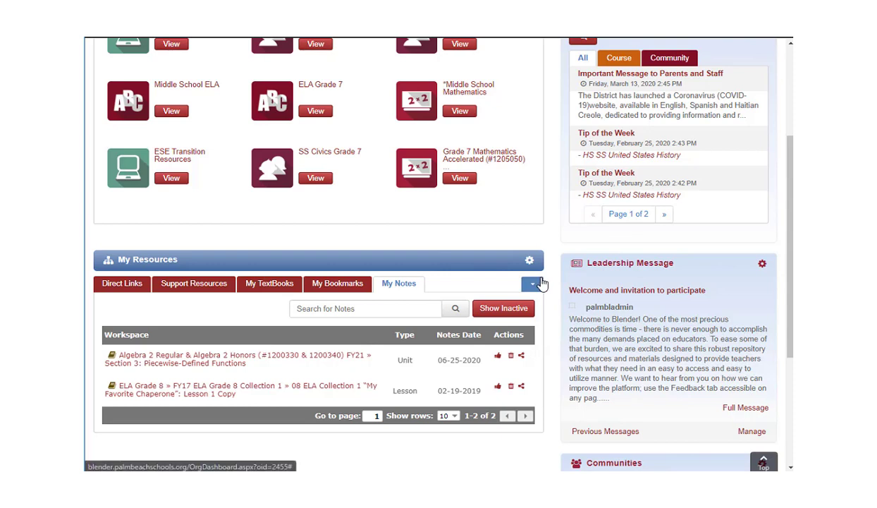
{"action": "left_click", "coordinate": [492, 303]}
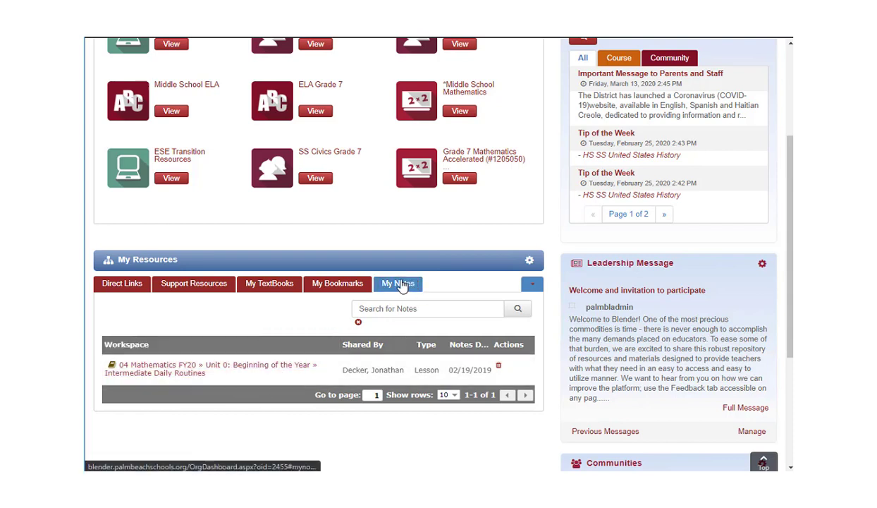
{"action": "left_click", "coordinate": [159, 370]}
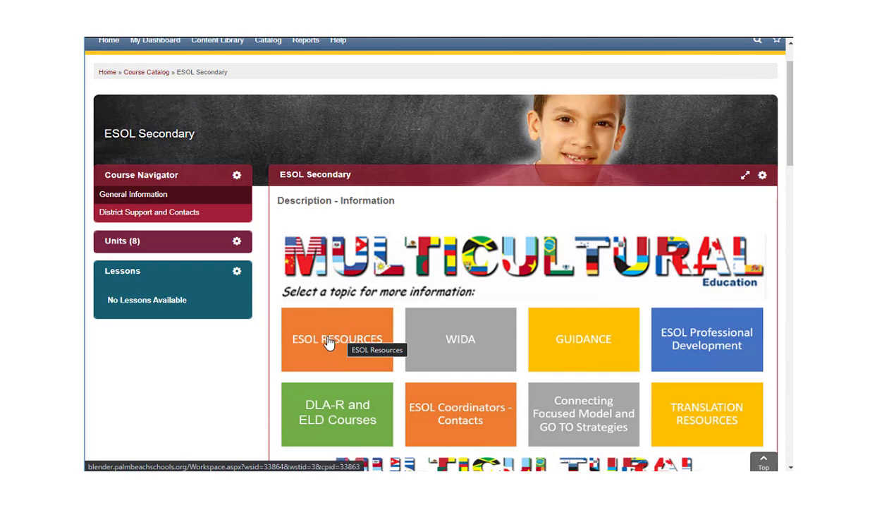
Step: Open the ESOL Resources unit, listing links such as Looks-Fors: Classroom with ELLs
{"action": "left_click", "coordinate": [176, 245]}
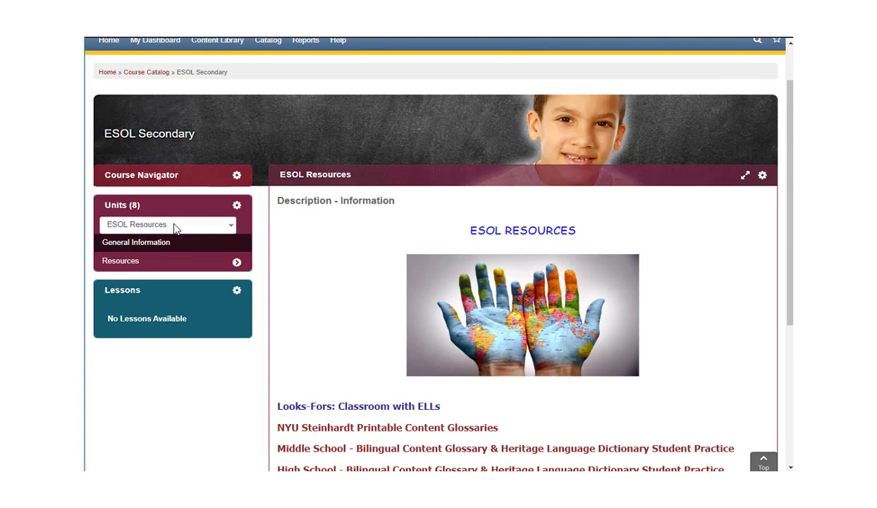
{"action": "scroll", "coordinate": [712, 239], "scroll_direction": "up", "scroll_amount": 2}
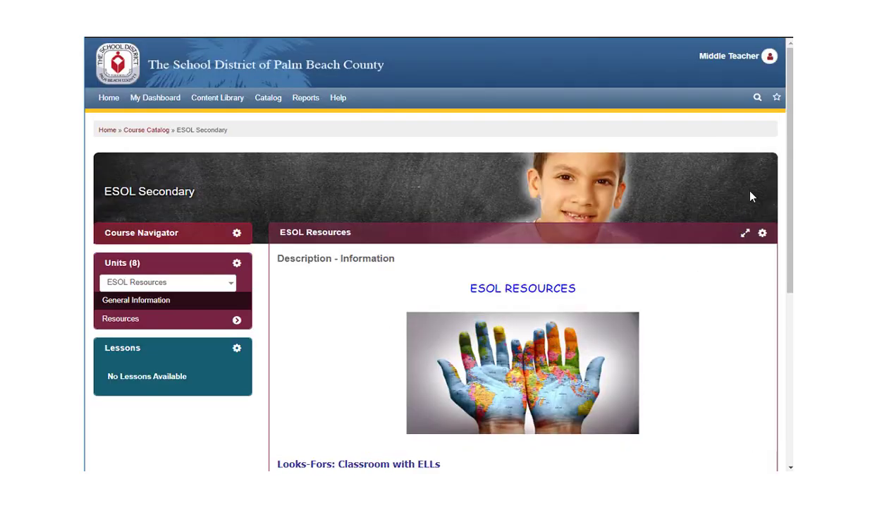
Step: Save the ESOL Secondary page to My Bookmarks under its own name, then return Home
{"action": "left_click", "coordinate": [778, 100]}
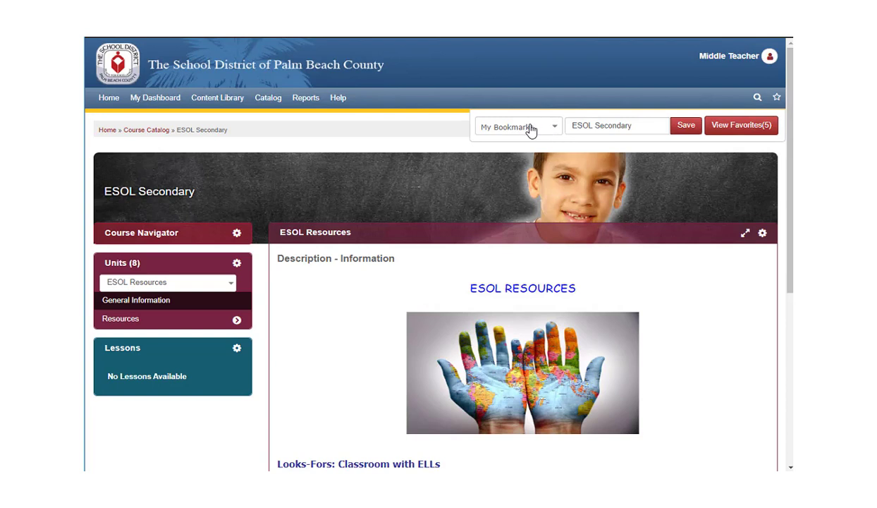
{"action": "left_click", "coordinate": [683, 128]}
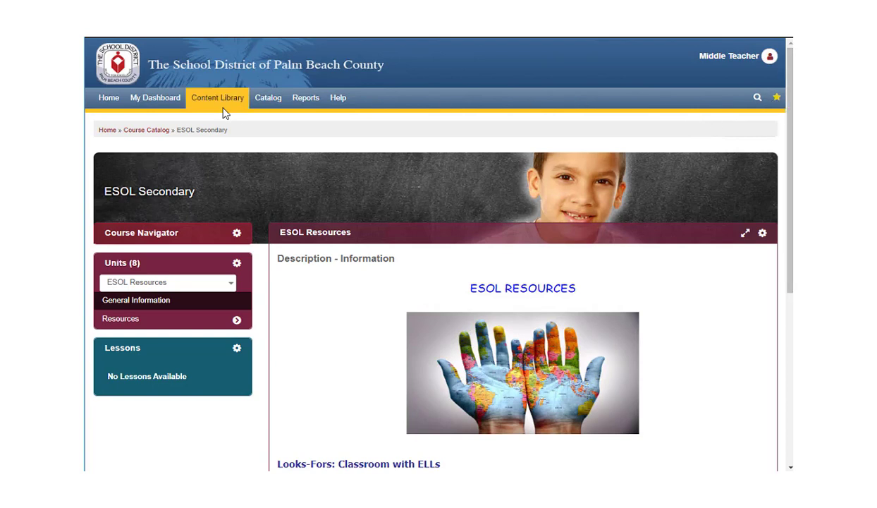
{"action": "left_click", "coordinate": [109, 103]}
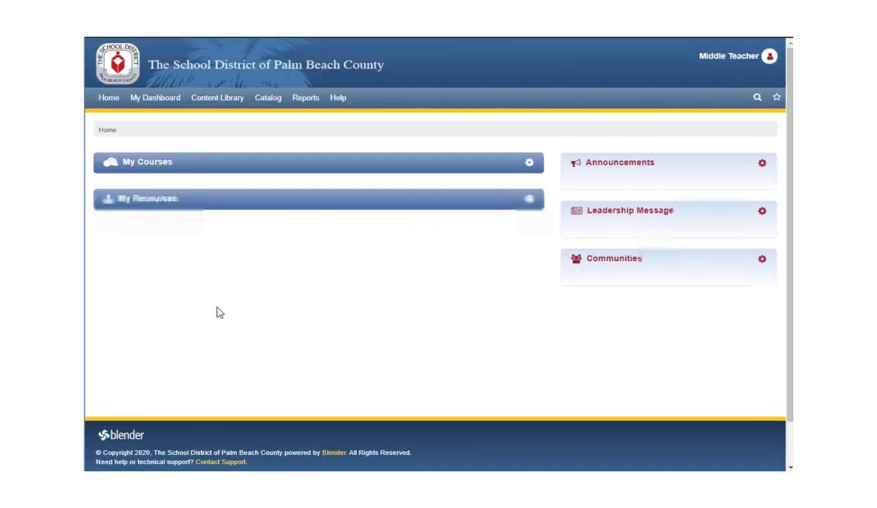
Step: Show the My Bookmarks tab under My Resources and expand the My Bookmarks folder
{"action": "left_click", "coordinate": [342, 457]}
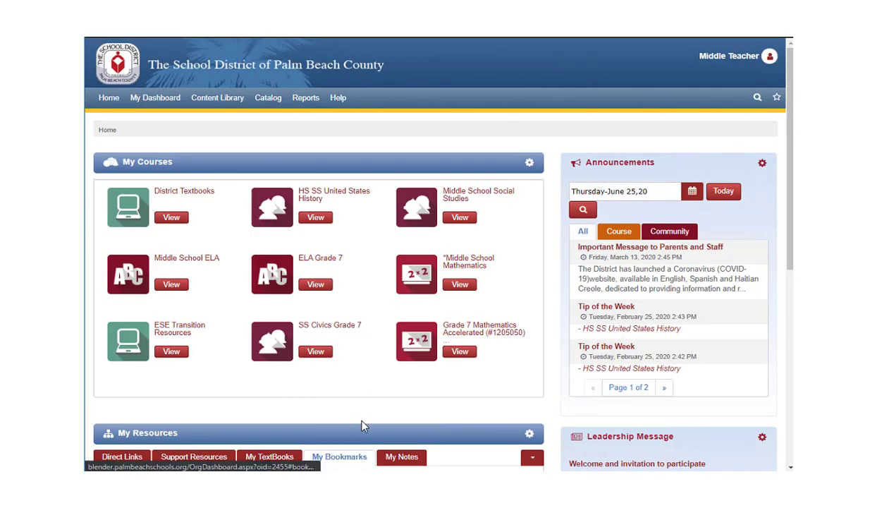
{"action": "scroll", "coordinate": [356, 417], "scroll_direction": "down", "scroll_amount": 2}
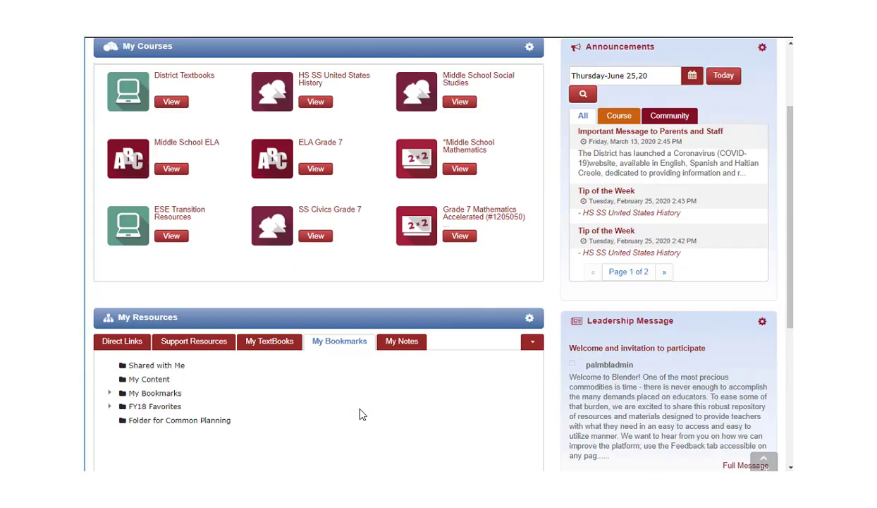
{"action": "left_click", "coordinate": [110, 393]}
{"action": "scroll", "coordinate": [261, 452], "scroll_direction": "down", "scroll_amount": 1}
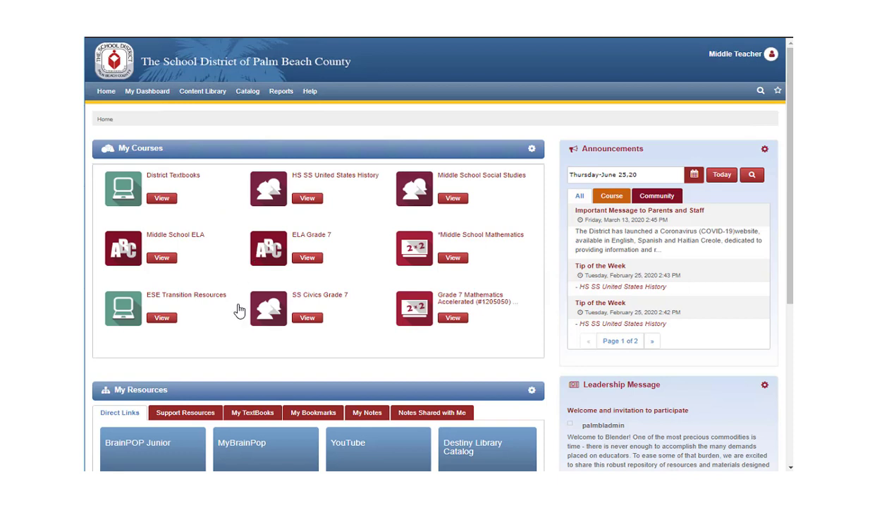
Step: Switch to the My TextBooks list and open the District Textbooks course
{"action": "left_click", "coordinate": [257, 415]}
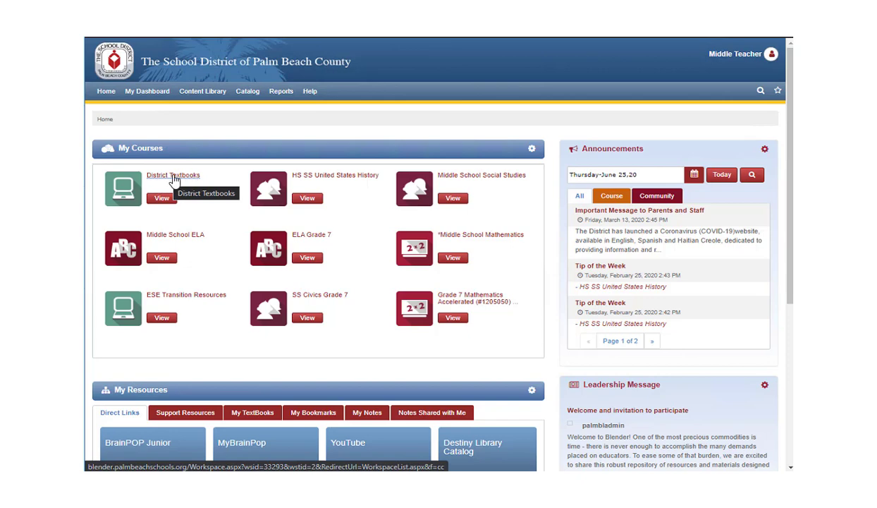
{"action": "left_click", "coordinate": [175, 181]}
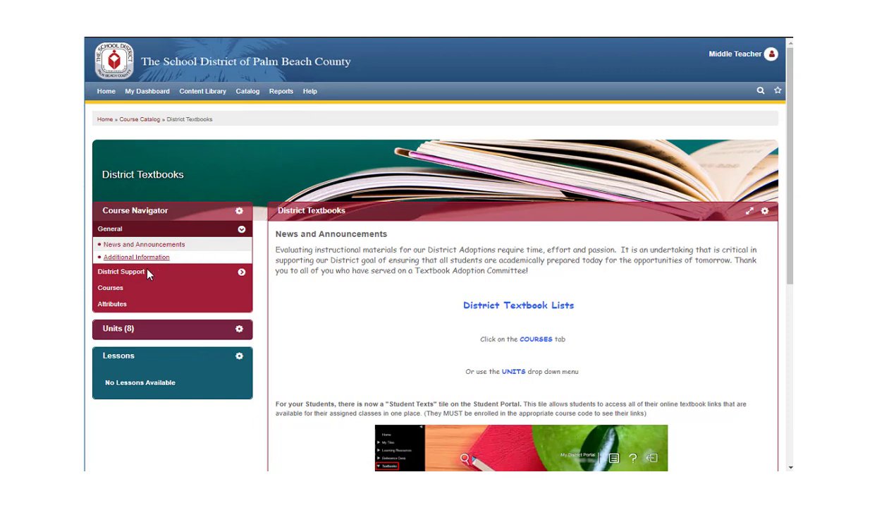
Step: From Courses in the Course Navigator, view the 2019-2020 Science Textbooks list
{"action": "left_click", "coordinate": [118, 284]}
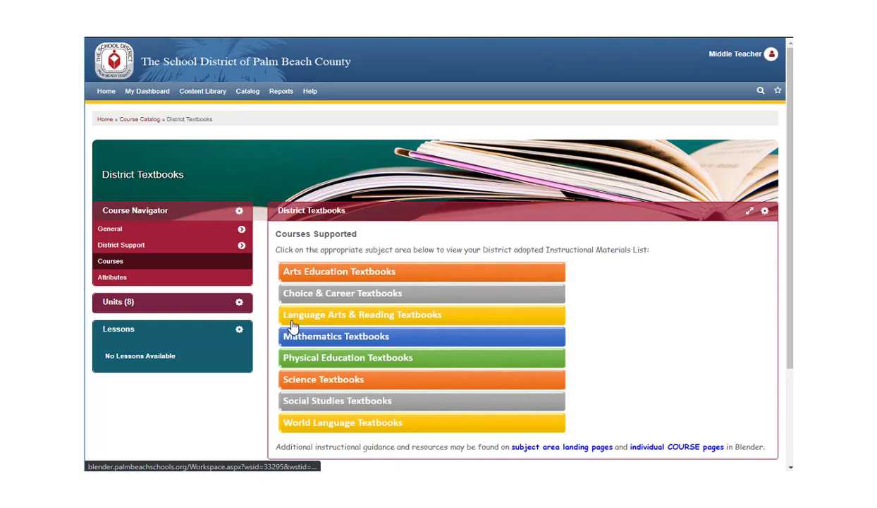
{"action": "left_click", "coordinate": [309, 381]}
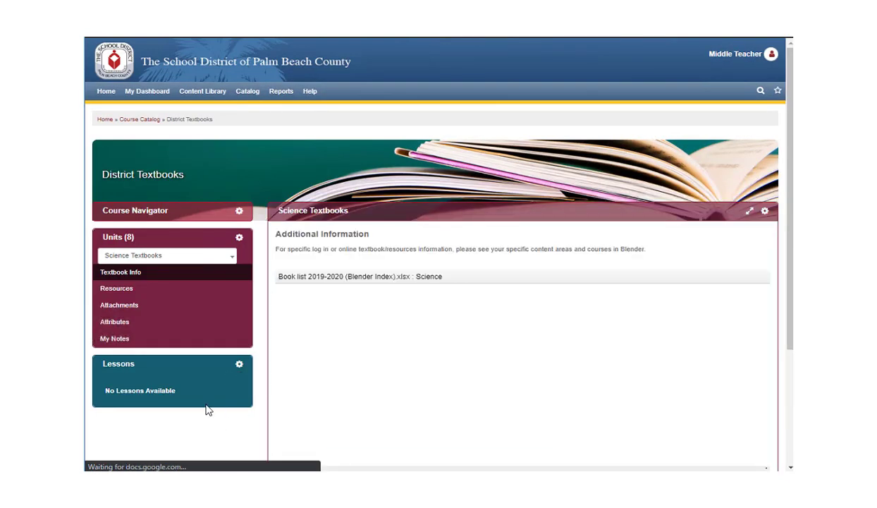
{"action": "scroll", "coordinate": [196, 425], "scroll_direction": "down", "scroll_amount": 2}
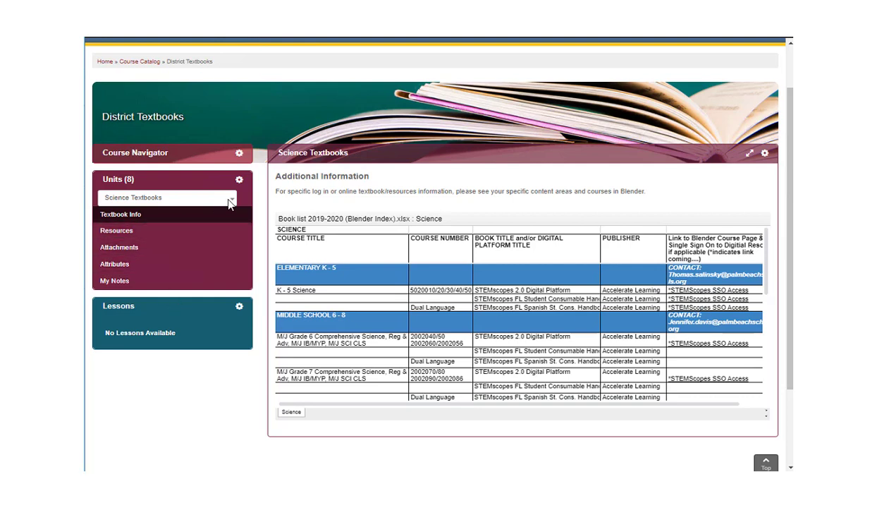
Step: Switch the Units dropdown to Mathematics Textbooks, then follow the link back to the Blender home page
{"action": "left_click", "coordinate": [228, 201]}
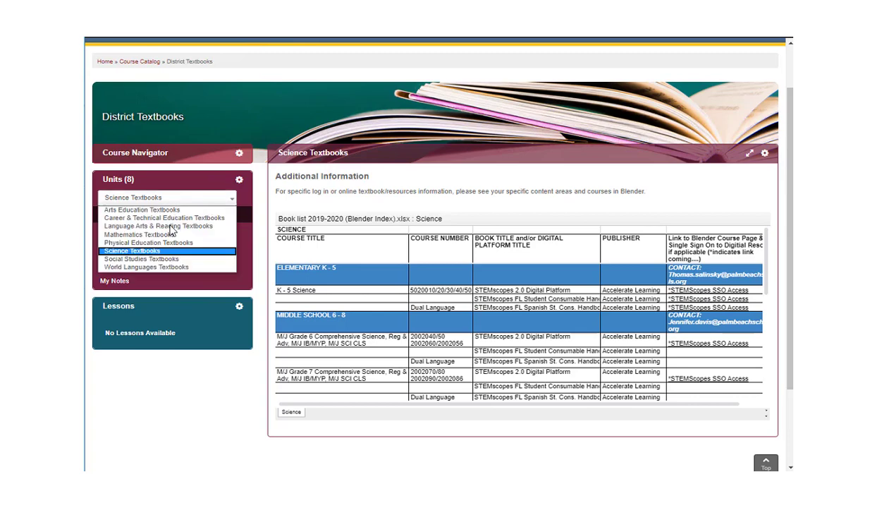
{"action": "left_click", "coordinate": [134, 234]}
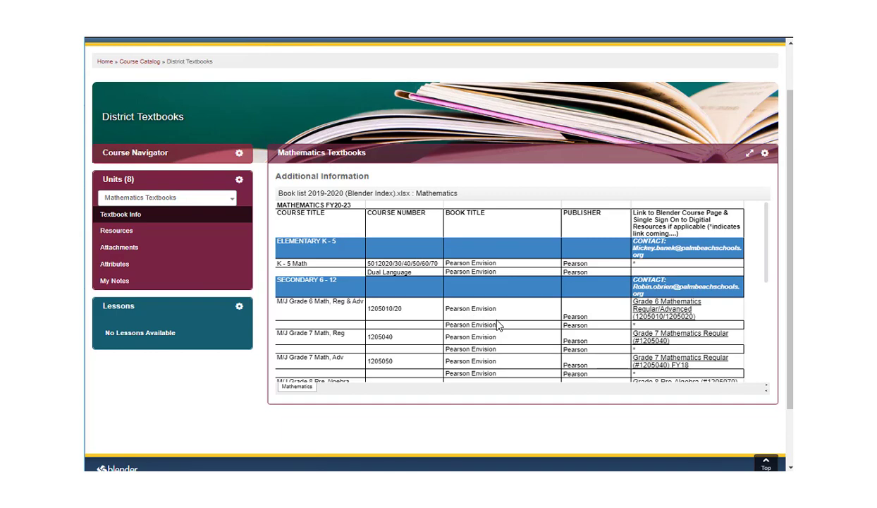
{"action": "left_click", "coordinate": [655, 311]}
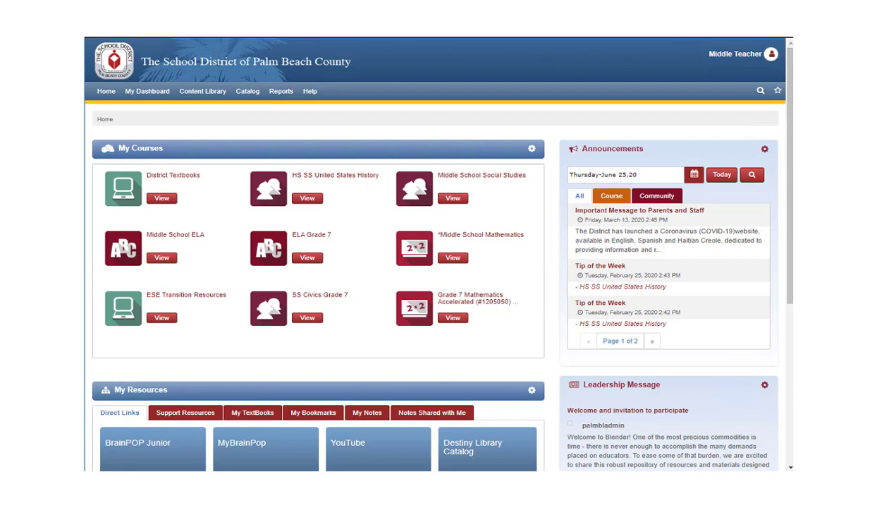
Step: Open Help > Training Center and scroll through the BlenderQuickTips FY21 guide
{"action": "left_click", "coordinate": [311, 92]}
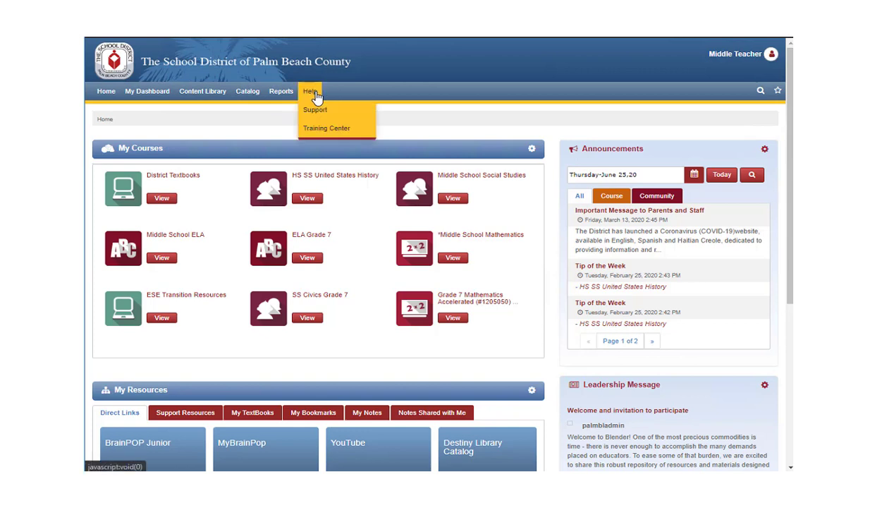
{"action": "left_click", "coordinate": [329, 134]}
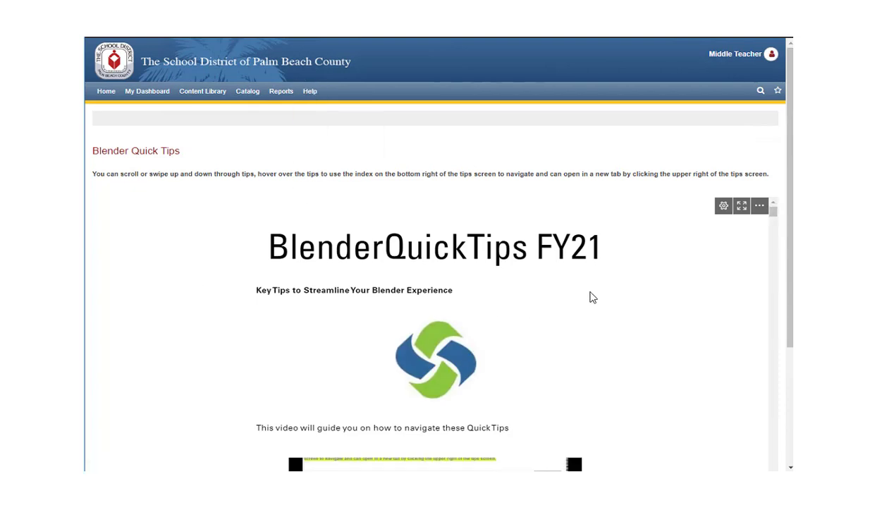
{"action": "scroll", "coordinate": [607, 293], "scroll_direction": "down", "scroll_amount": 5}
{"action": "scroll", "coordinate": [646, 291], "scroll_direction": "down", "scroll_amount": 3}
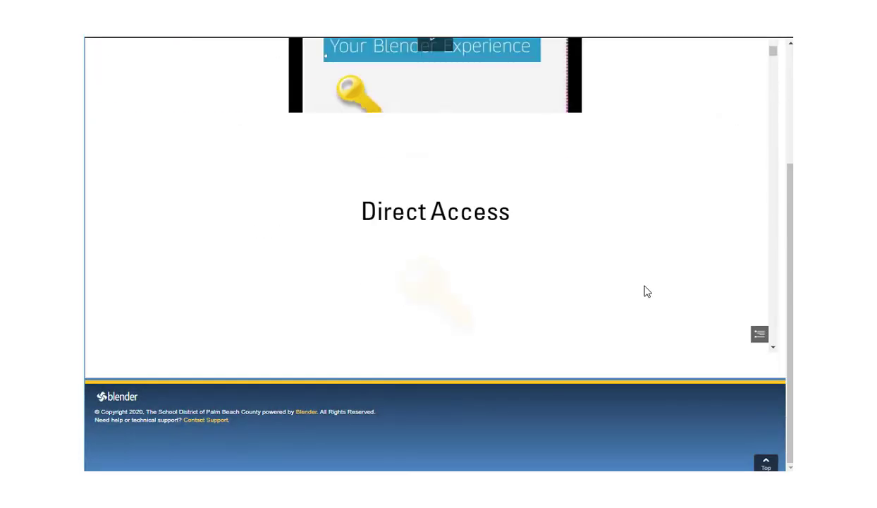
{"action": "scroll", "coordinate": [644, 291], "scroll_direction": "down", "scroll_amount": 5}
{"action": "scroll", "coordinate": [643, 292], "scroll_direction": "down", "scroll_amount": 1}
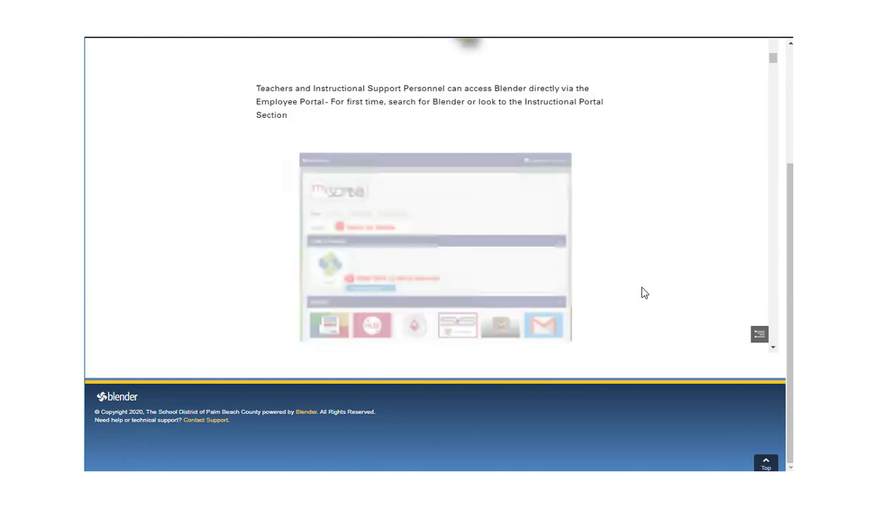
{"action": "scroll", "coordinate": [642, 296], "scroll_direction": "down", "scroll_amount": 3}
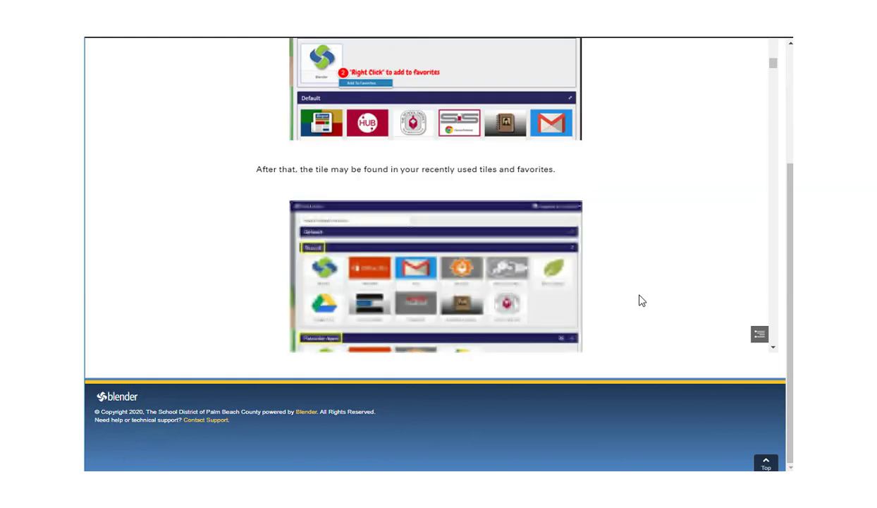
{"action": "scroll", "coordinate": [355, 65], "scroll_direction": "up", "scroll_amount": 5}
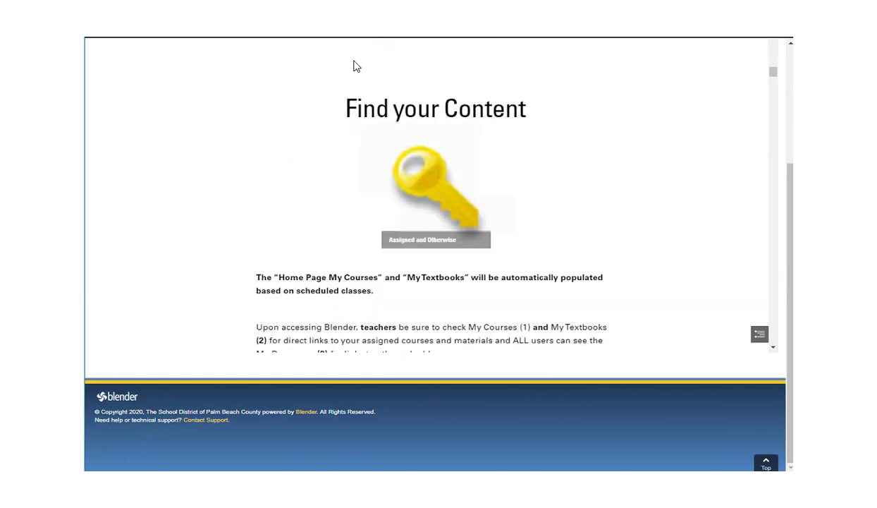
{"action": "left_click", "coordinate": [311, 90]}
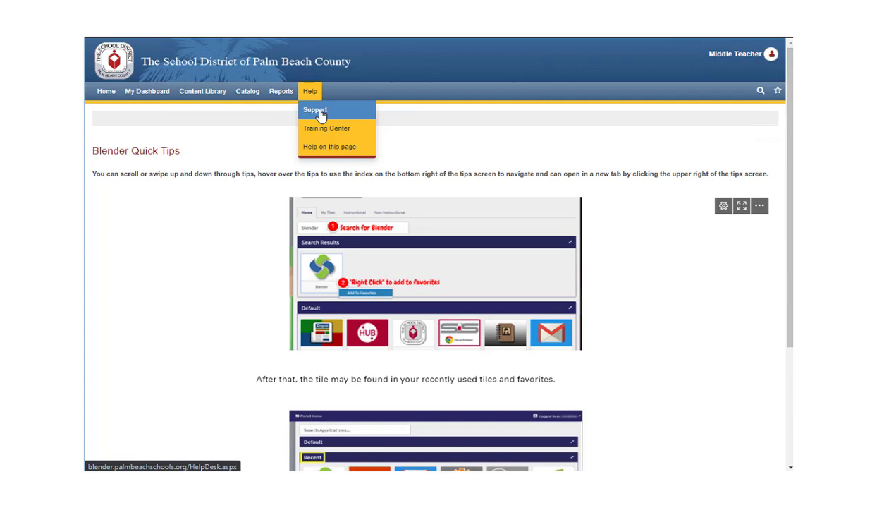
Step: Open the Help Desk Support Ticket form from Help > Support with Request Type Report an Error
{"action": "left_click", "coordinate": [315, 110]}
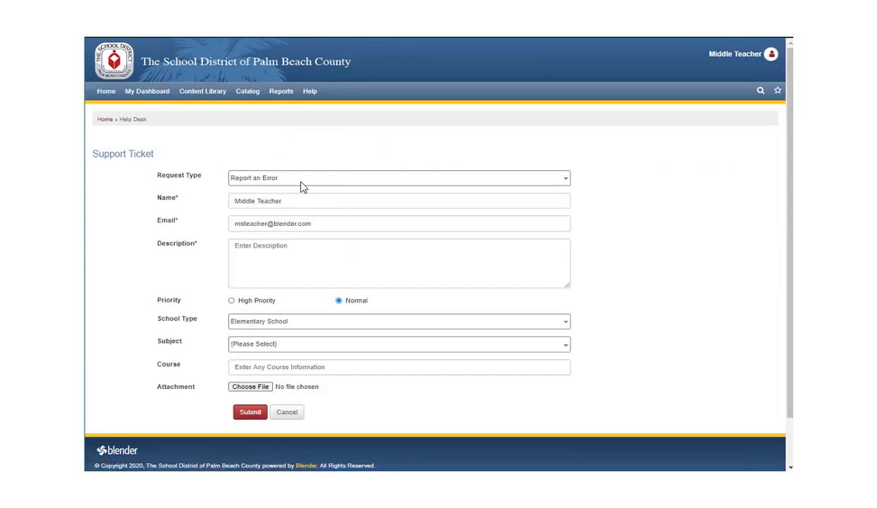
{"action": "left_click", "coordinate": [563, 180]}
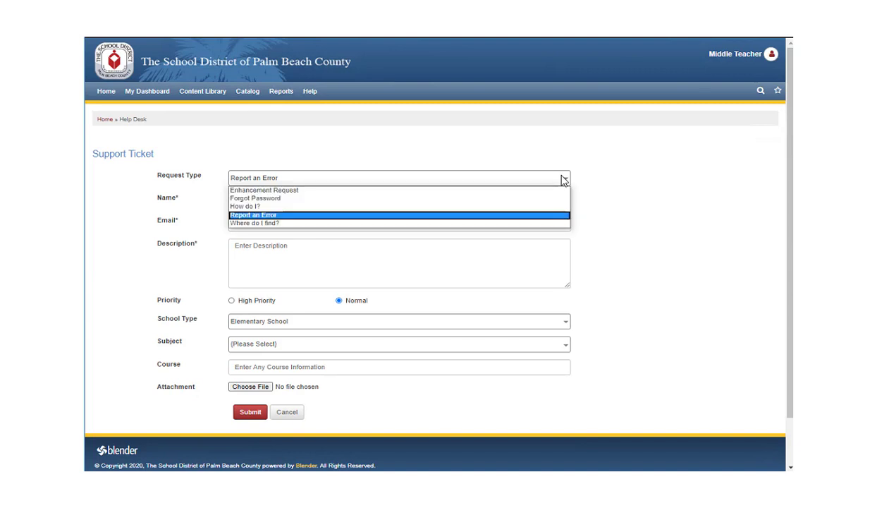
{"action": "left_click", "coordinate": [196, 237]}
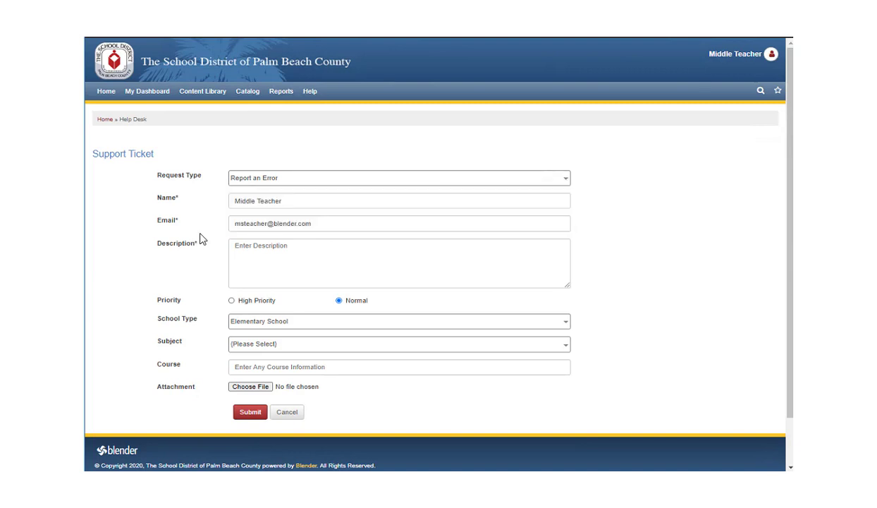